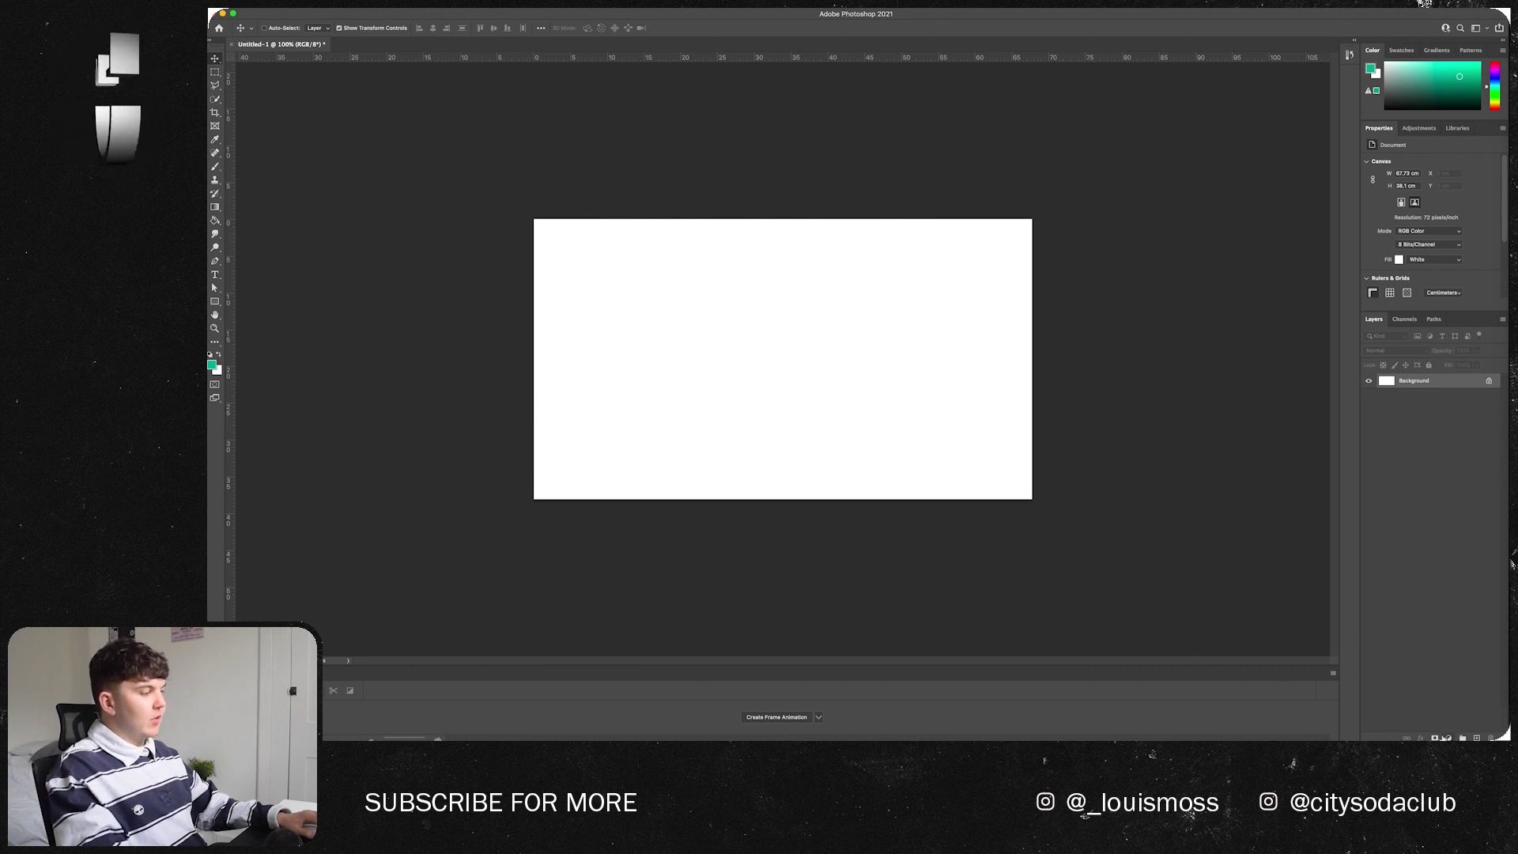
- Bring up the new fill and adjustment layer menu on the blank canvas
{"action": "left_click", "coordinate": [1446, 737]}
- Add a pure white Solid Color fill layer and place the outlined XYZ logo artwork
{"action": "left_click", "coordinate": [1448, 545]}
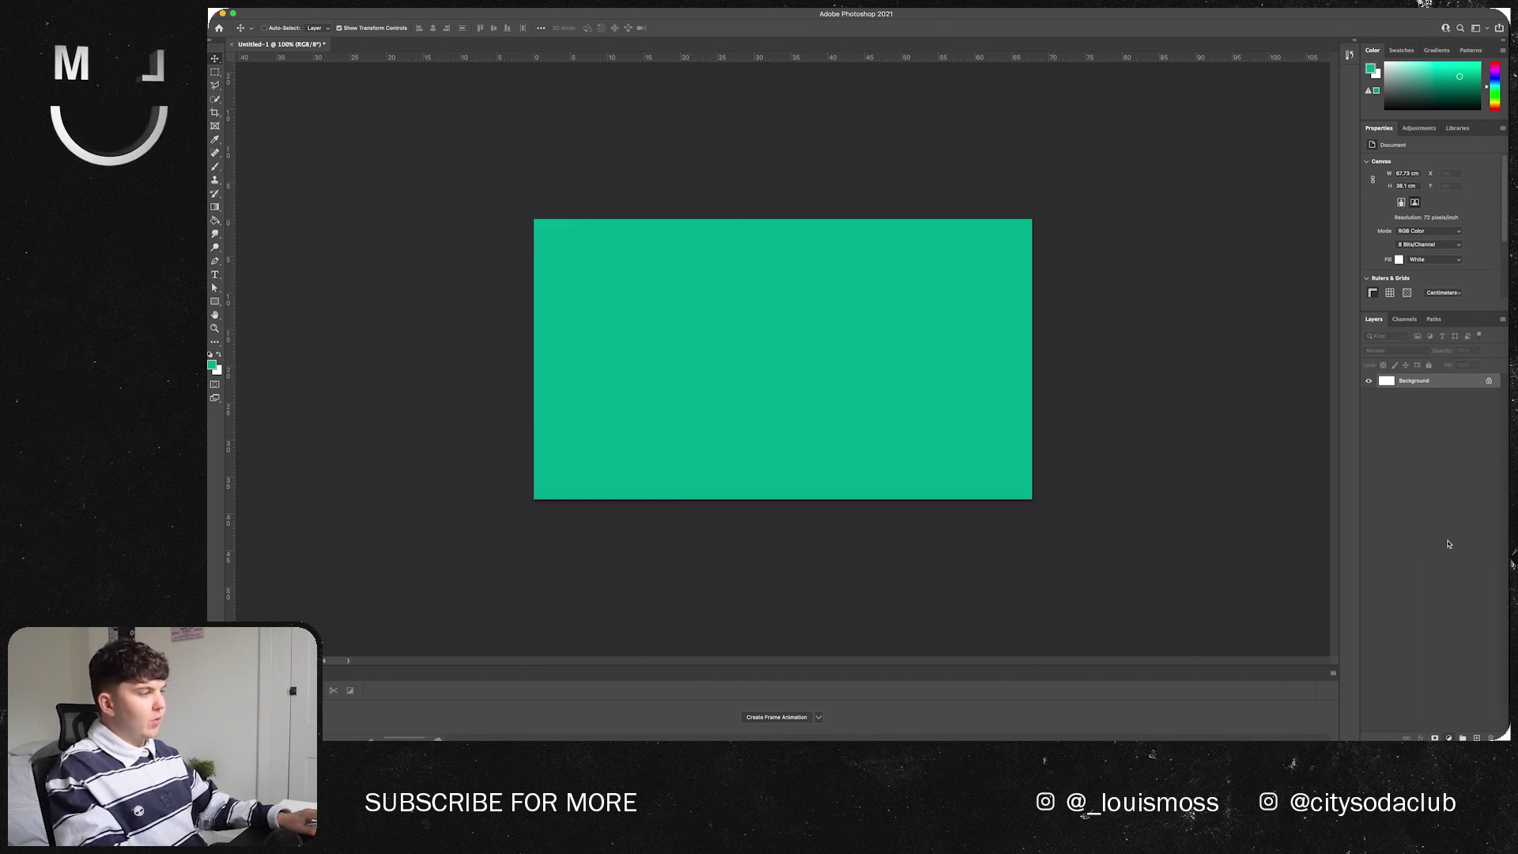
{"action": "left_click_drag", "start_coordinate": [556, 529], "coordinate": [485, 480]}
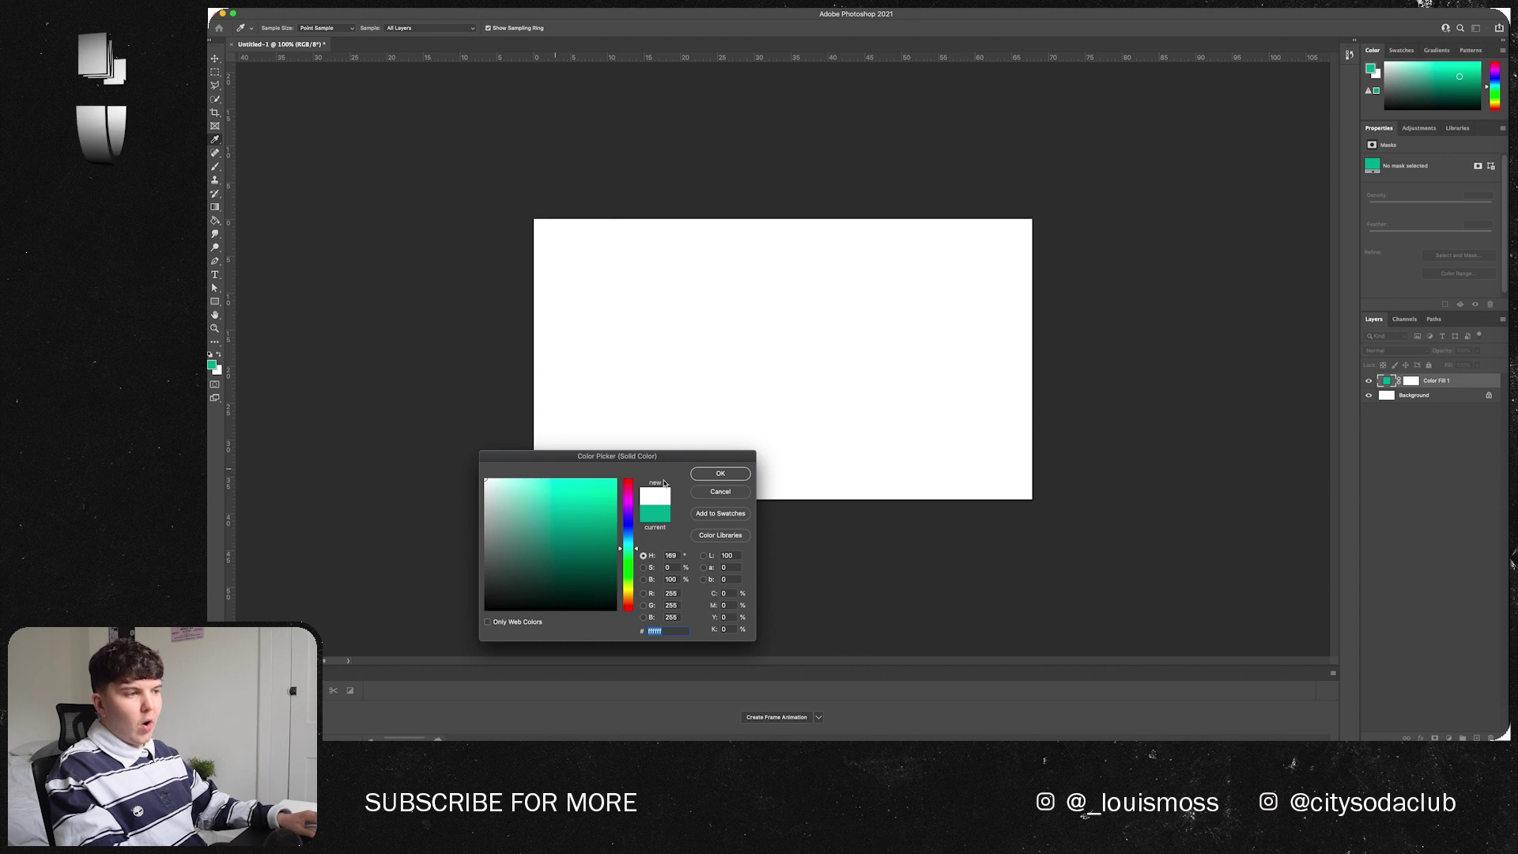
{"action": "left_click", "coordinate": [720, 475]}
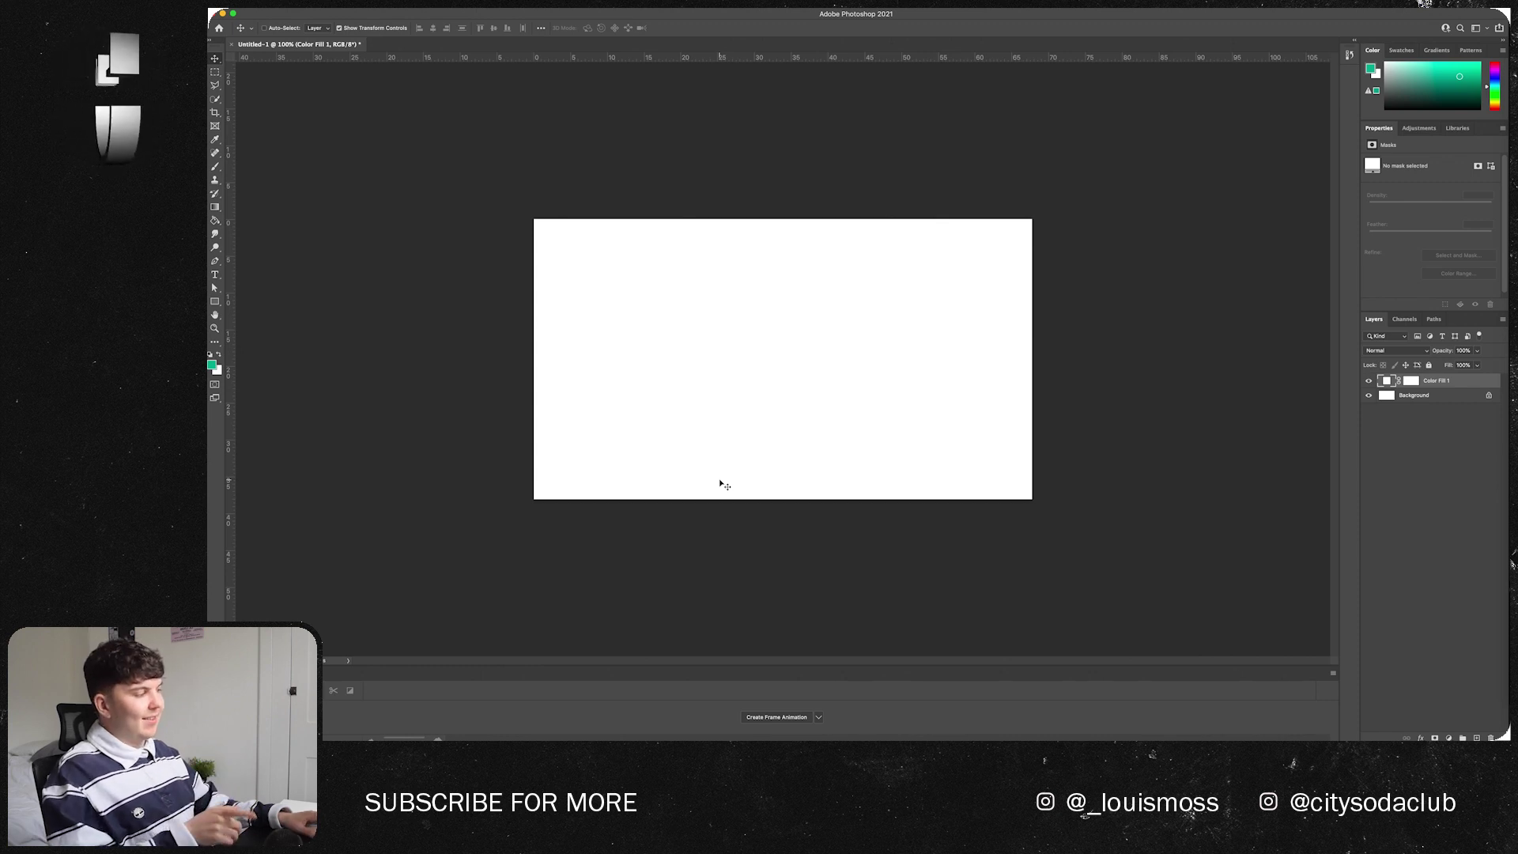
{"action": "key", "text": "super+v"}
- Scale the XYZ logo to about 172%, commit it, and select its smart object layer
{"action": "left_click_drag", "start_coordinate": [876, 359], "coordinate": [941, 358]}
{"action": "left_click", "coordinate": [692, 29]}
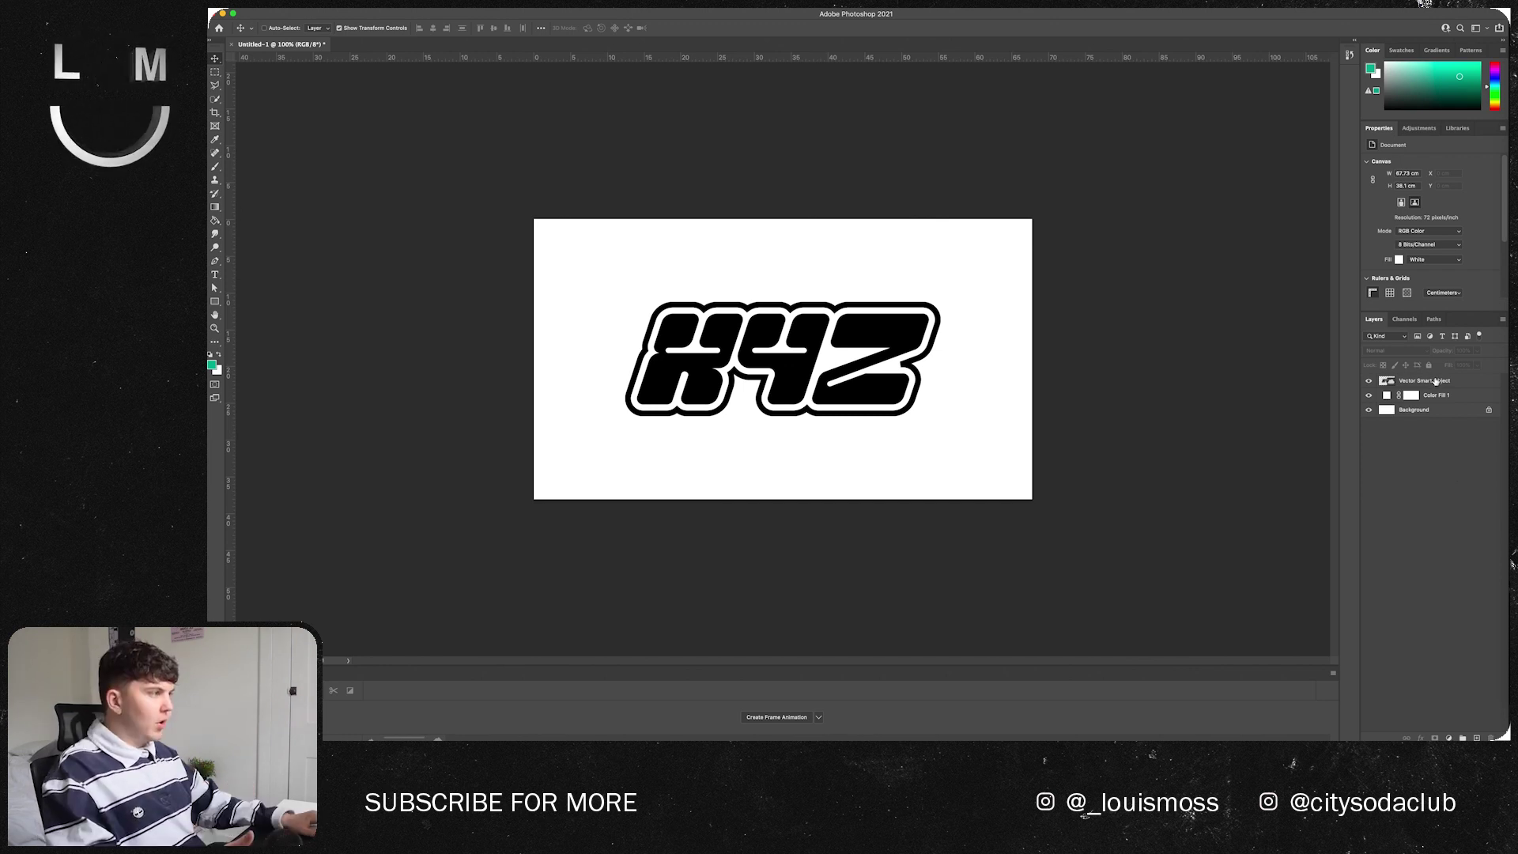
{"action": "left_click", "coordinate": [1435, 383]}
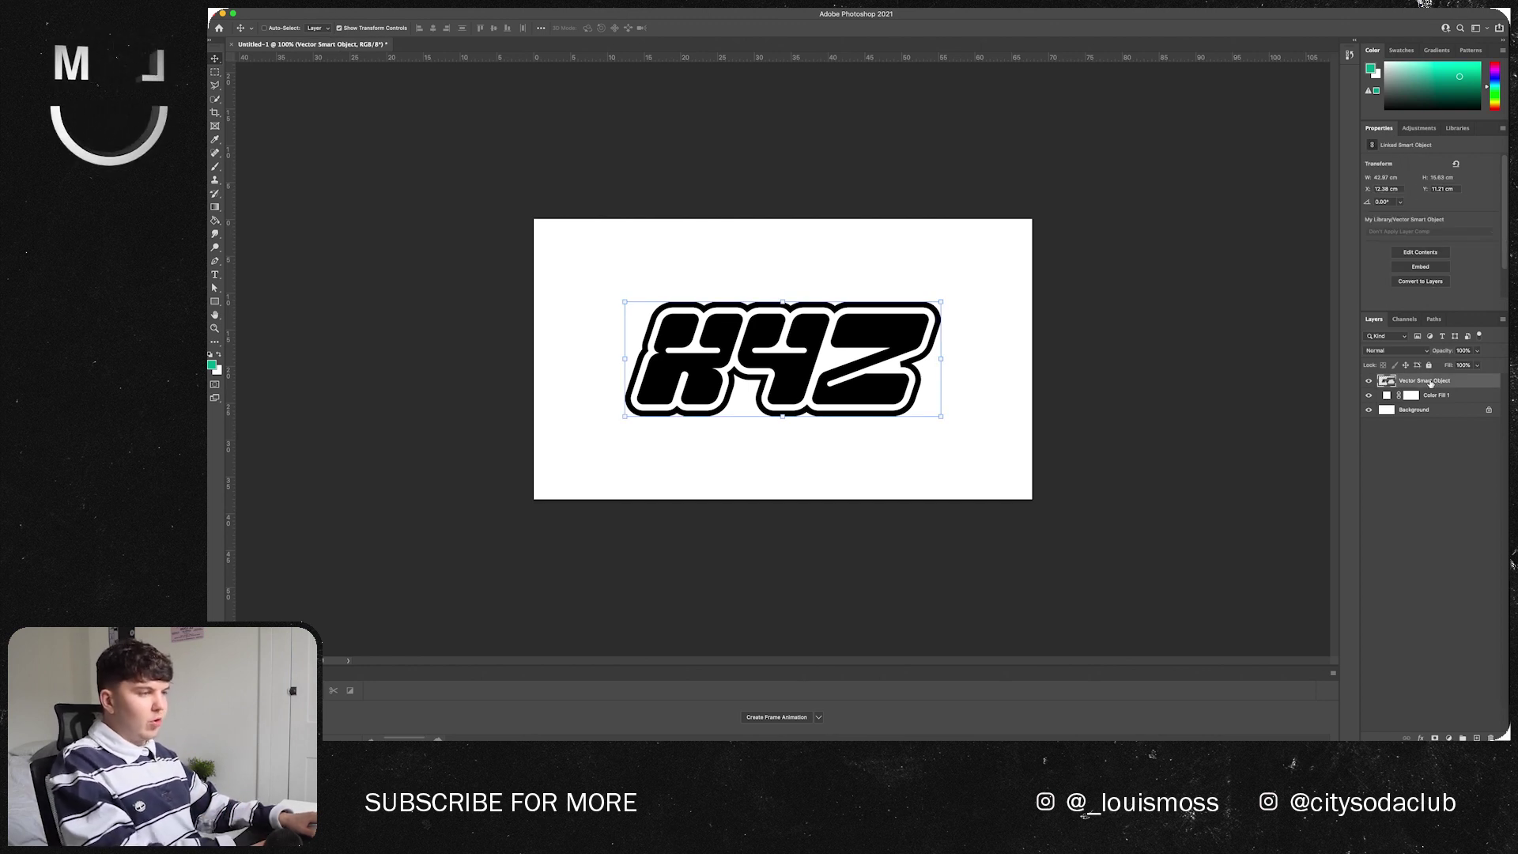
- Duplicate the logo layer, hide the copy, and select the original beneath it
{"action": "key", "text": "super+j"}
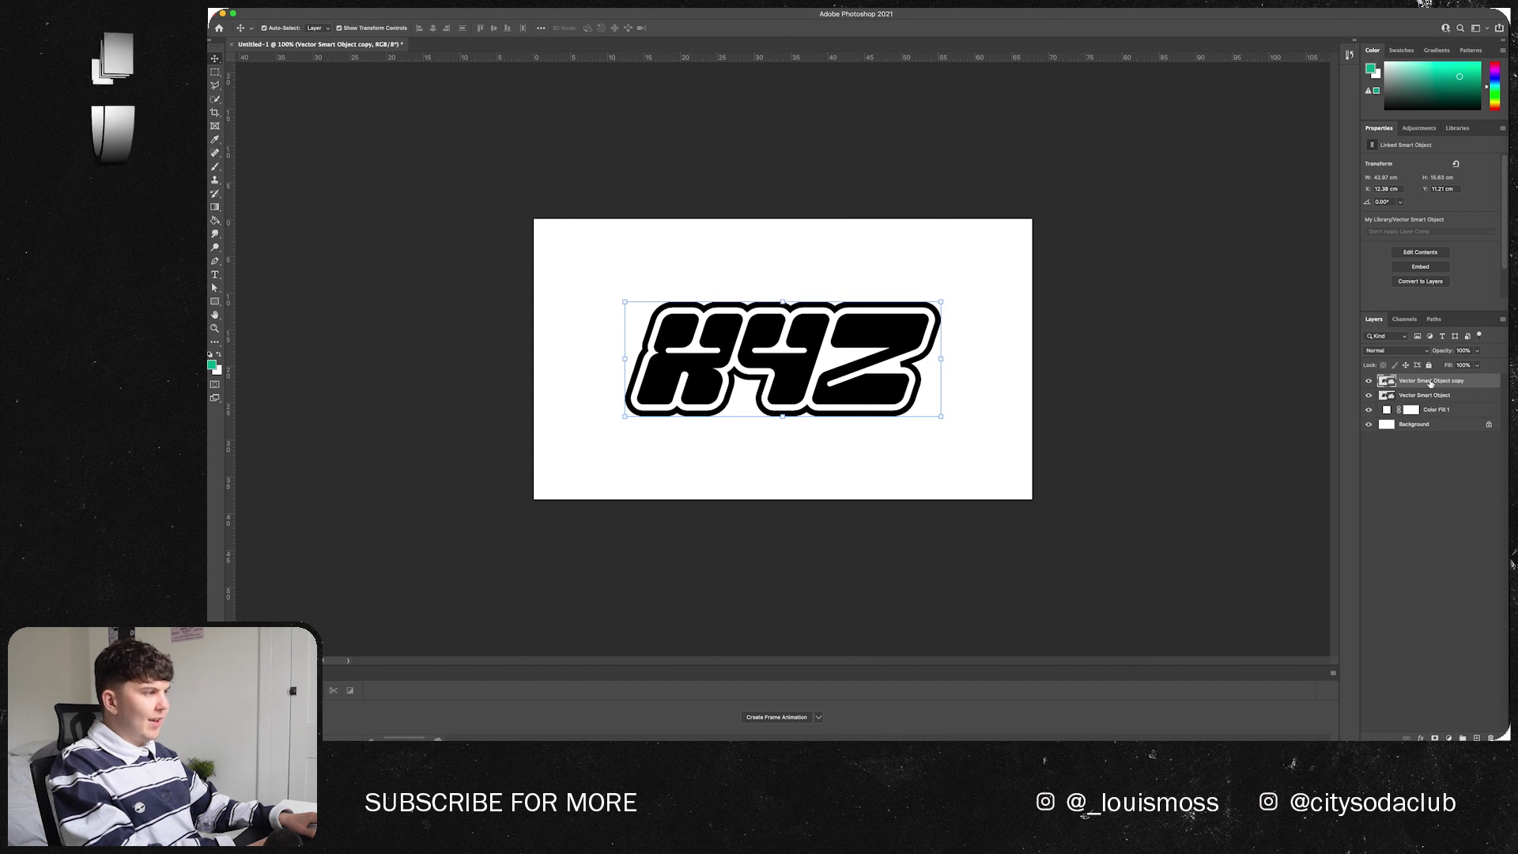
{"action": "left_click", "coordinate": [1368, 380]}
{"action": "key", "text": "alt+bracketleft"}
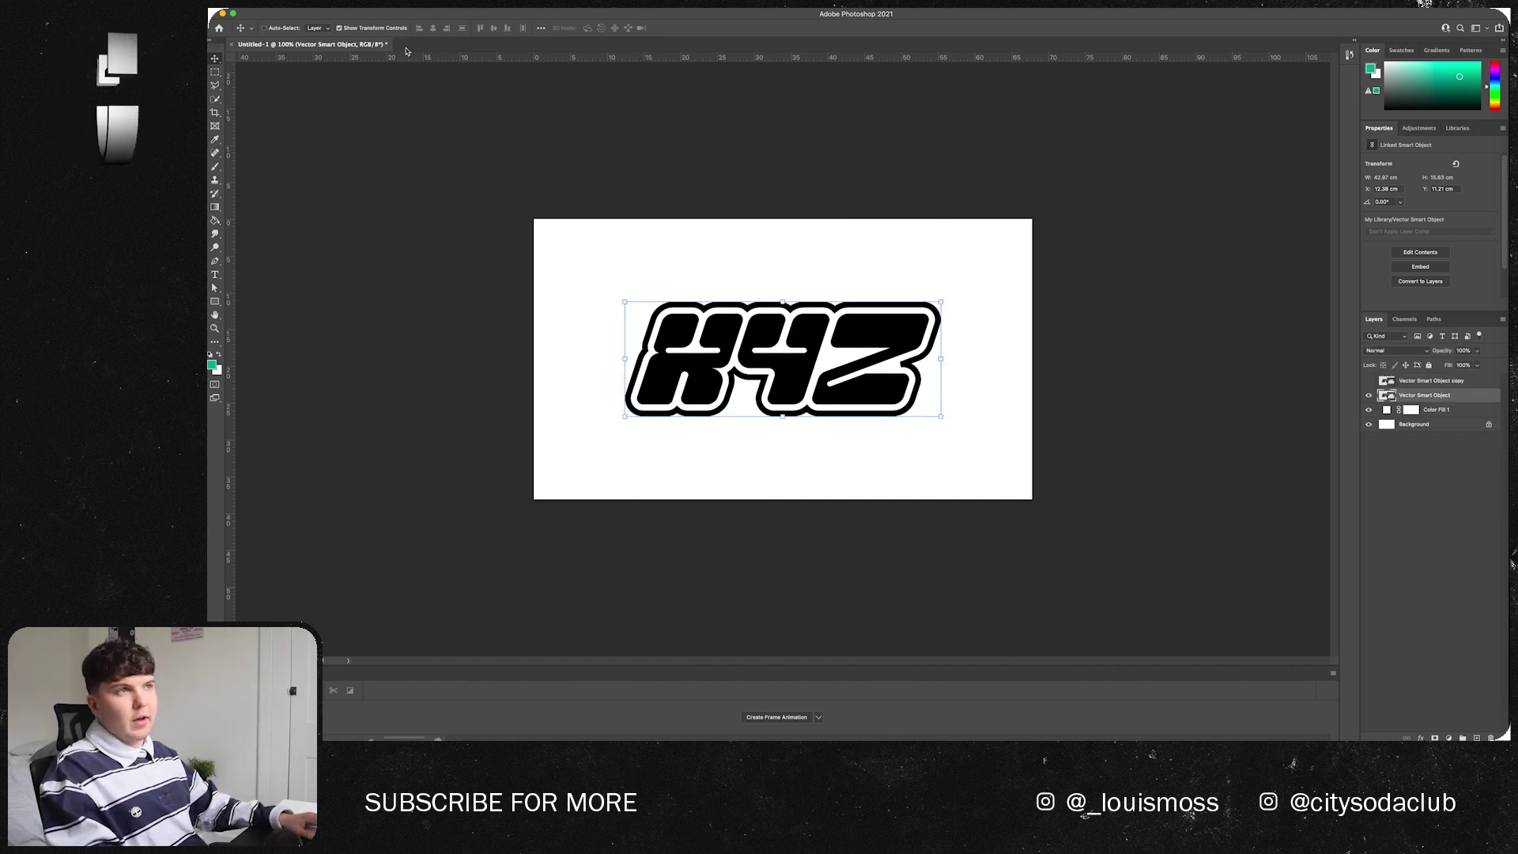
- Apply a Gaussian Blur to the original logo layer and show the sharp copy again
{"action": "left_click", "coordinate": [456, 6]}
{"action": "mouse_move", "coordinate": [475, 141]}
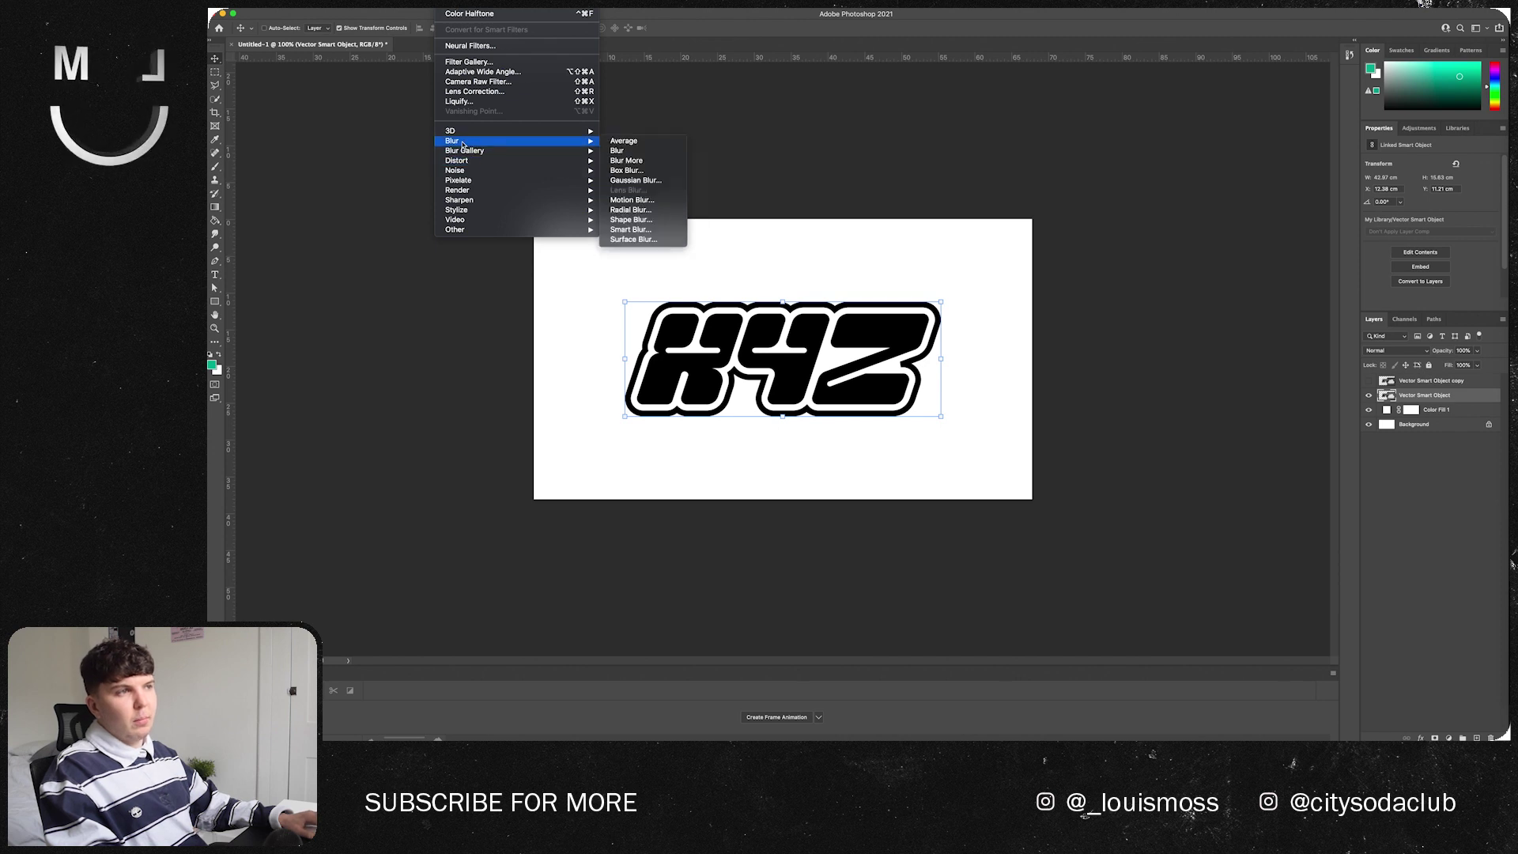
{"action": "left_click", "coordinate": [634, 181]}
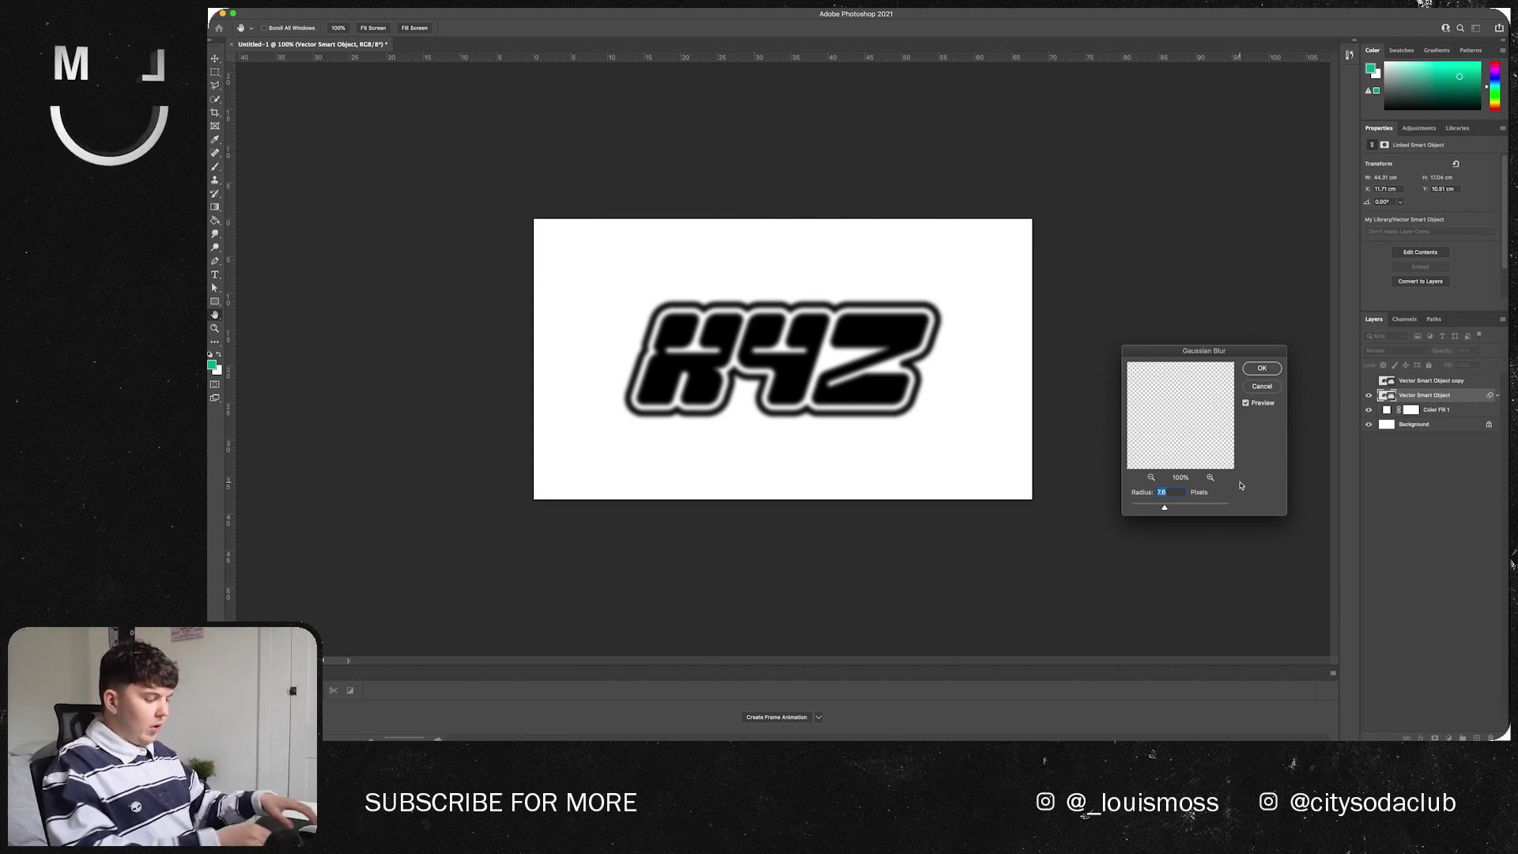
{"action": "type", "text": "8"}
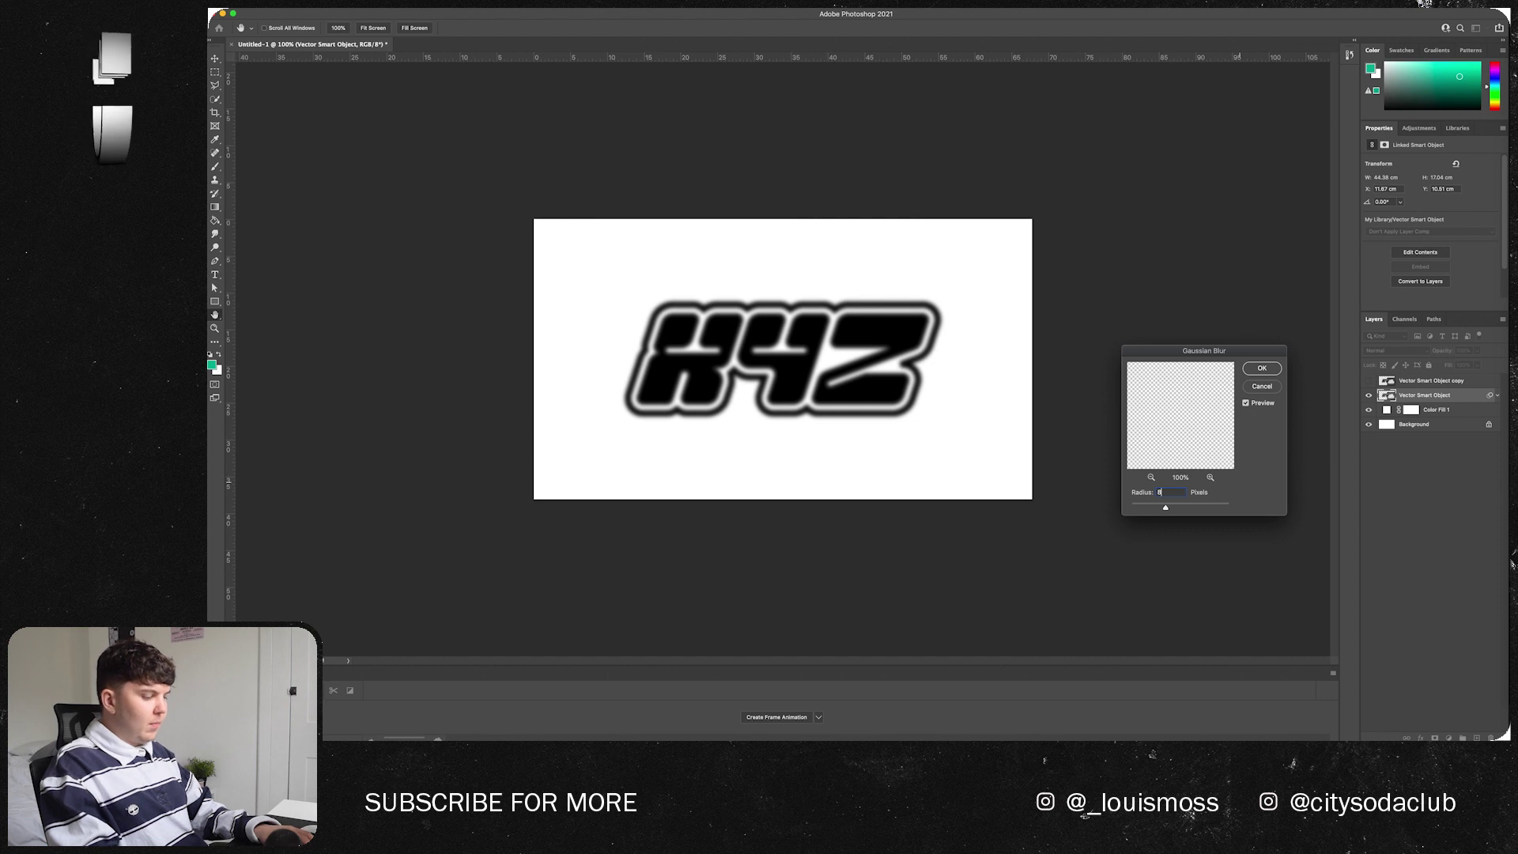
{"action": "key", "text": "BackSpace"}
{"action": "key", "text": "Return"}
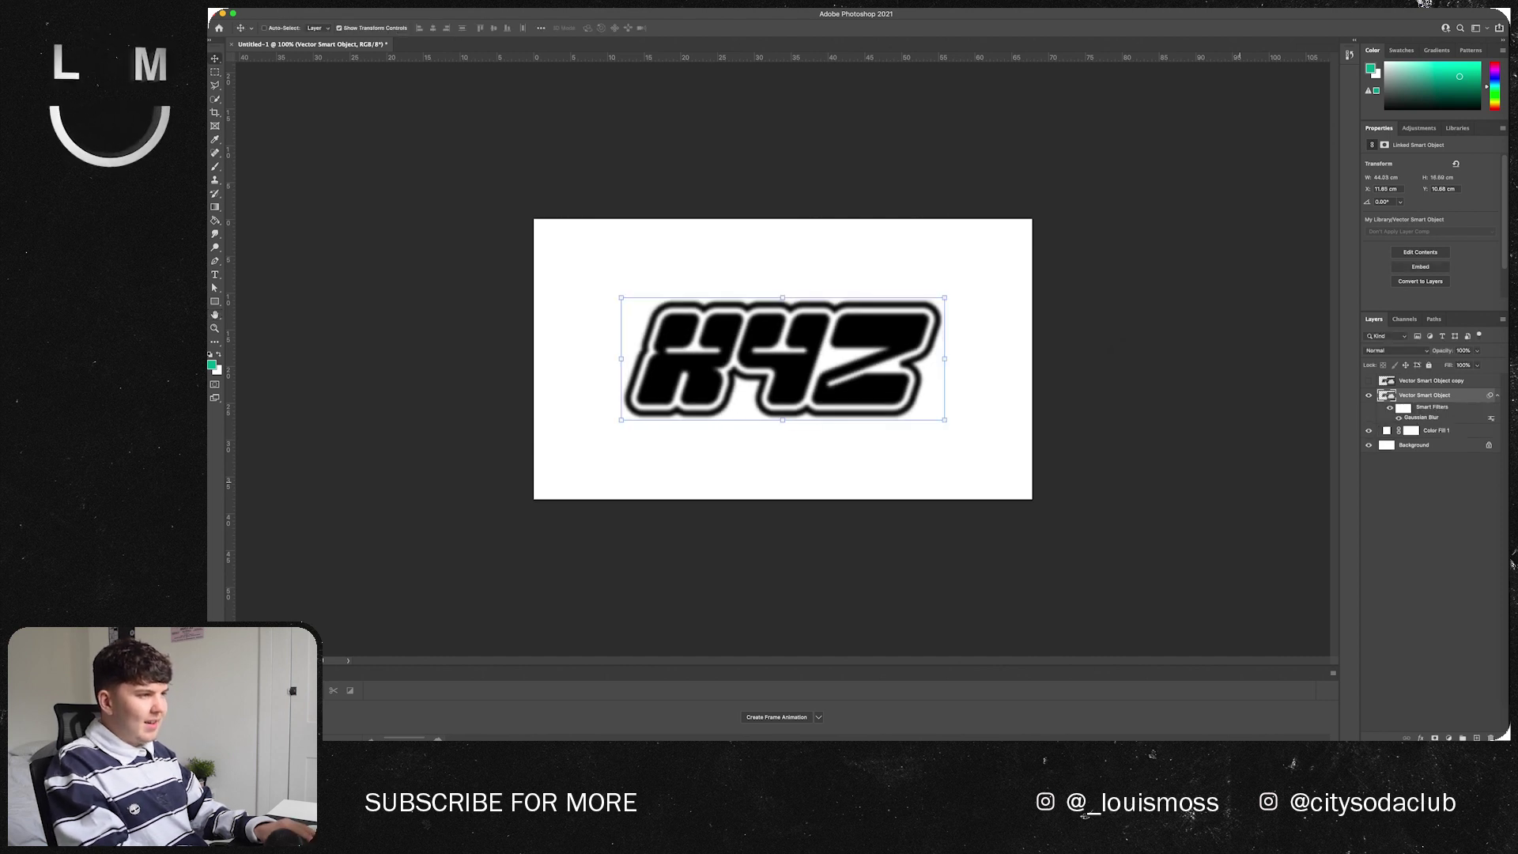
{"action": "left_click", "coordinate": [1368, 381]}
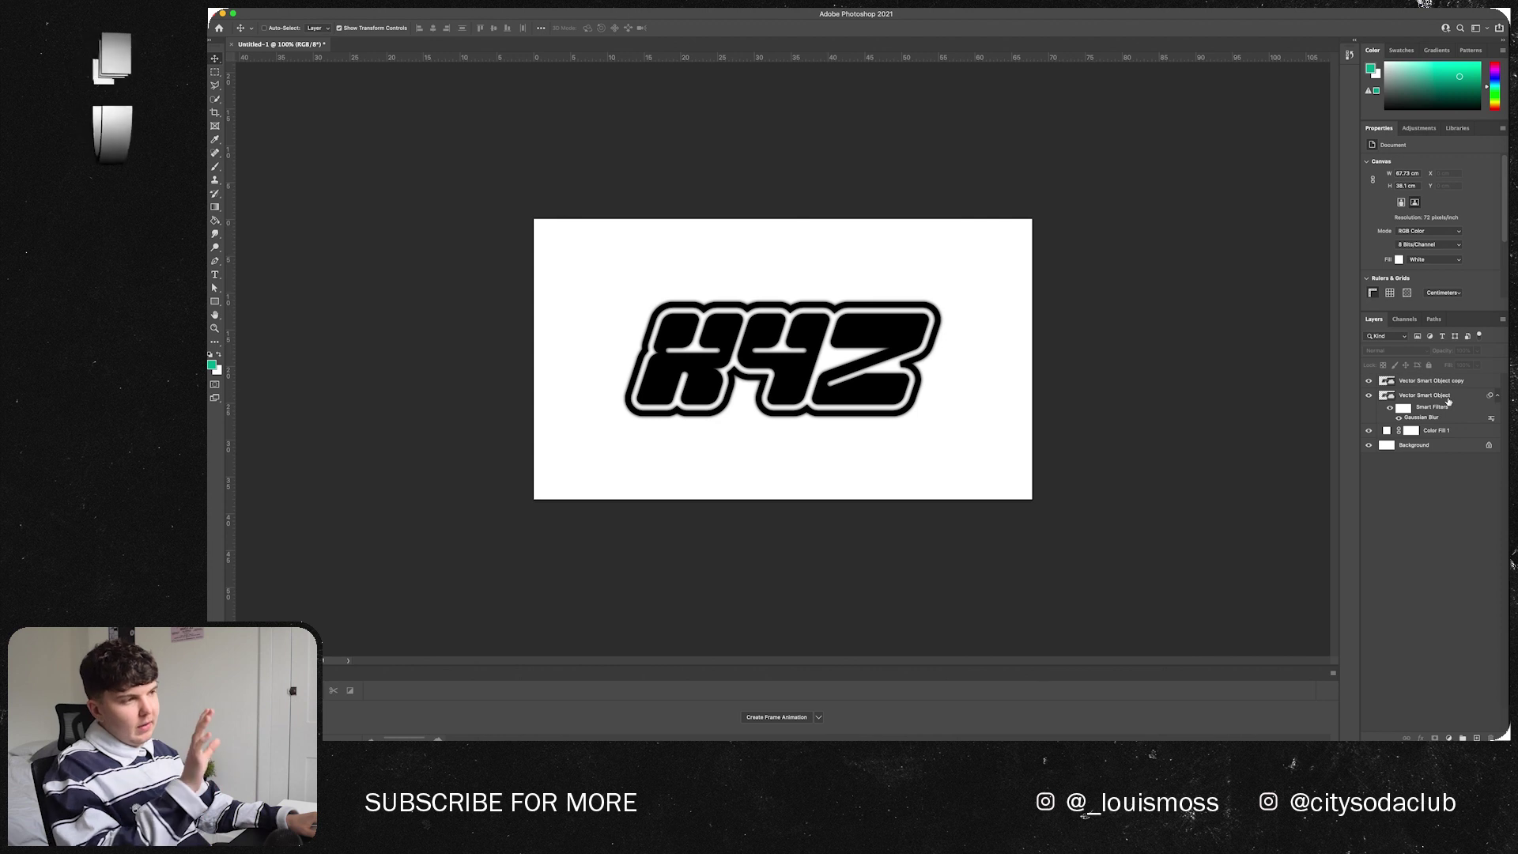
- Convert the logo copy, blurred original and white fill layers into a single smart object
{"action": "left_click", "coordinate": [1416, 385]}
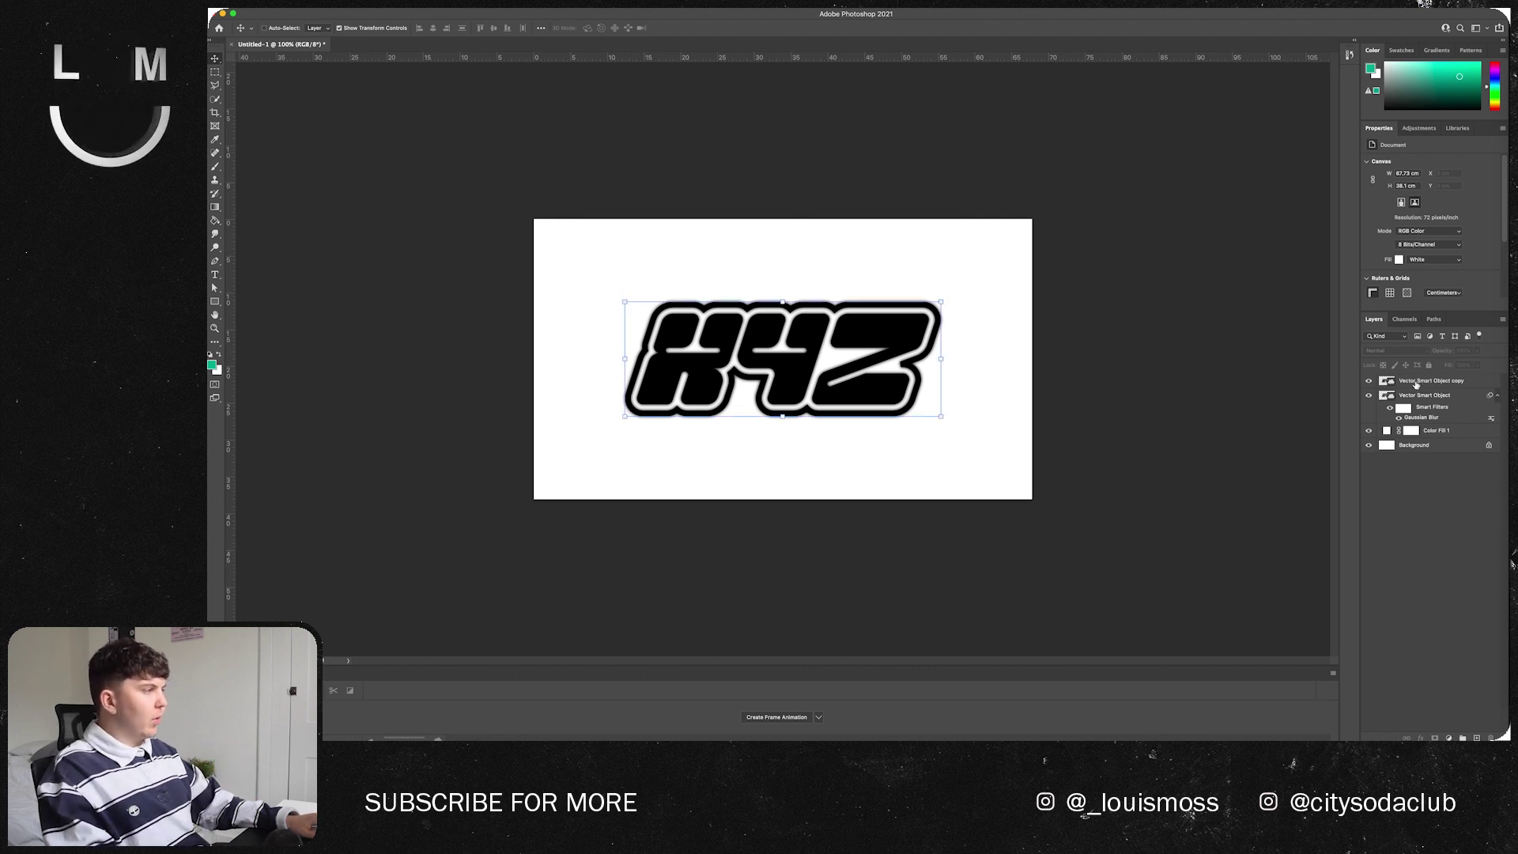
{"action": "left_click", "coordinate": [1436, 431]}
{"action": "right_click", "coordinate": [1436, 431]}
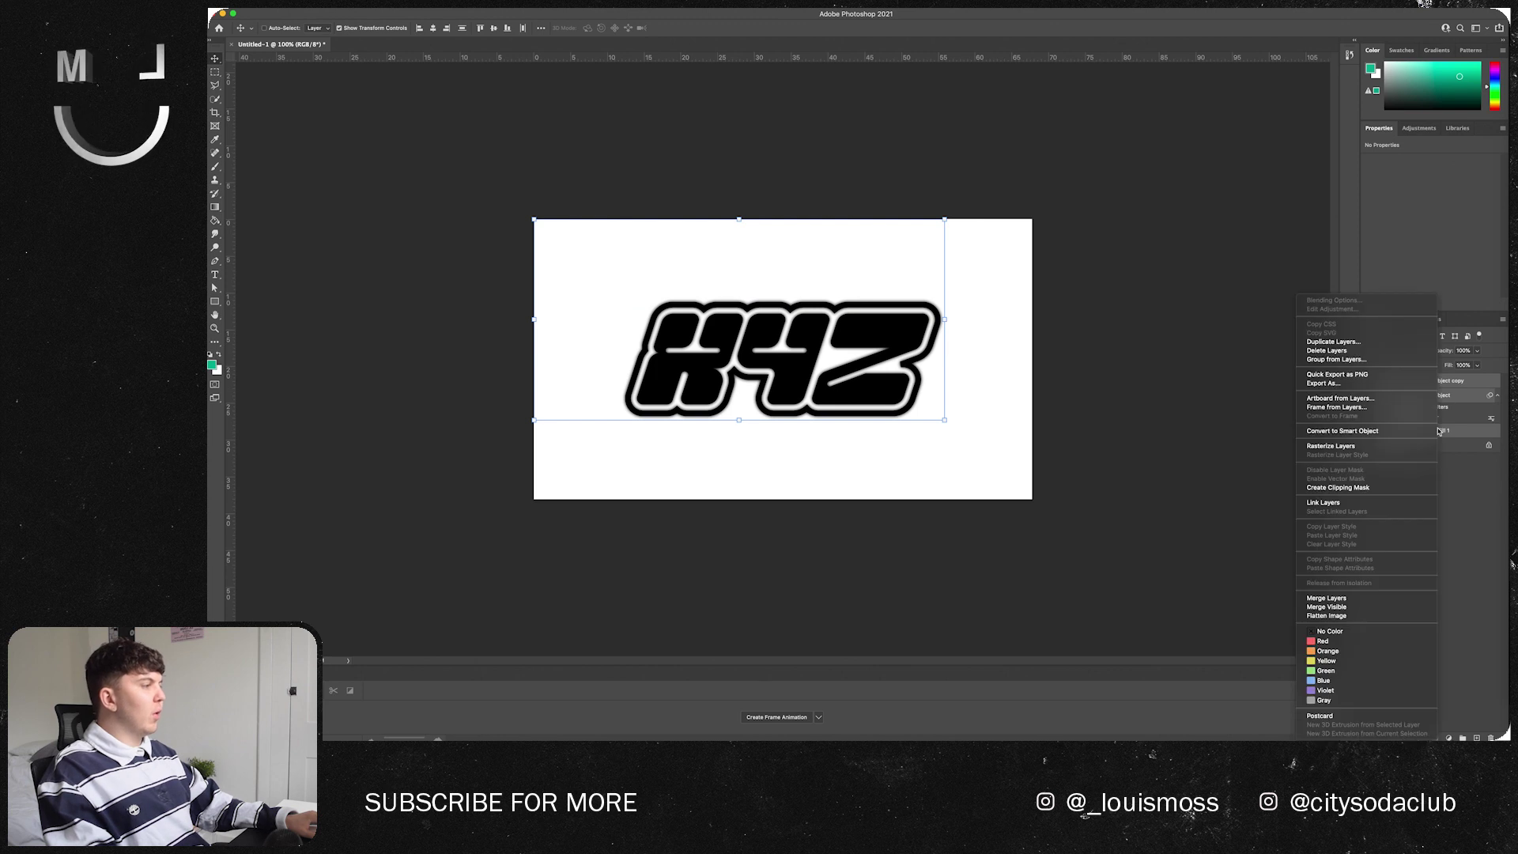
{"action": "left_click", "coordinate": [1340, 431]}
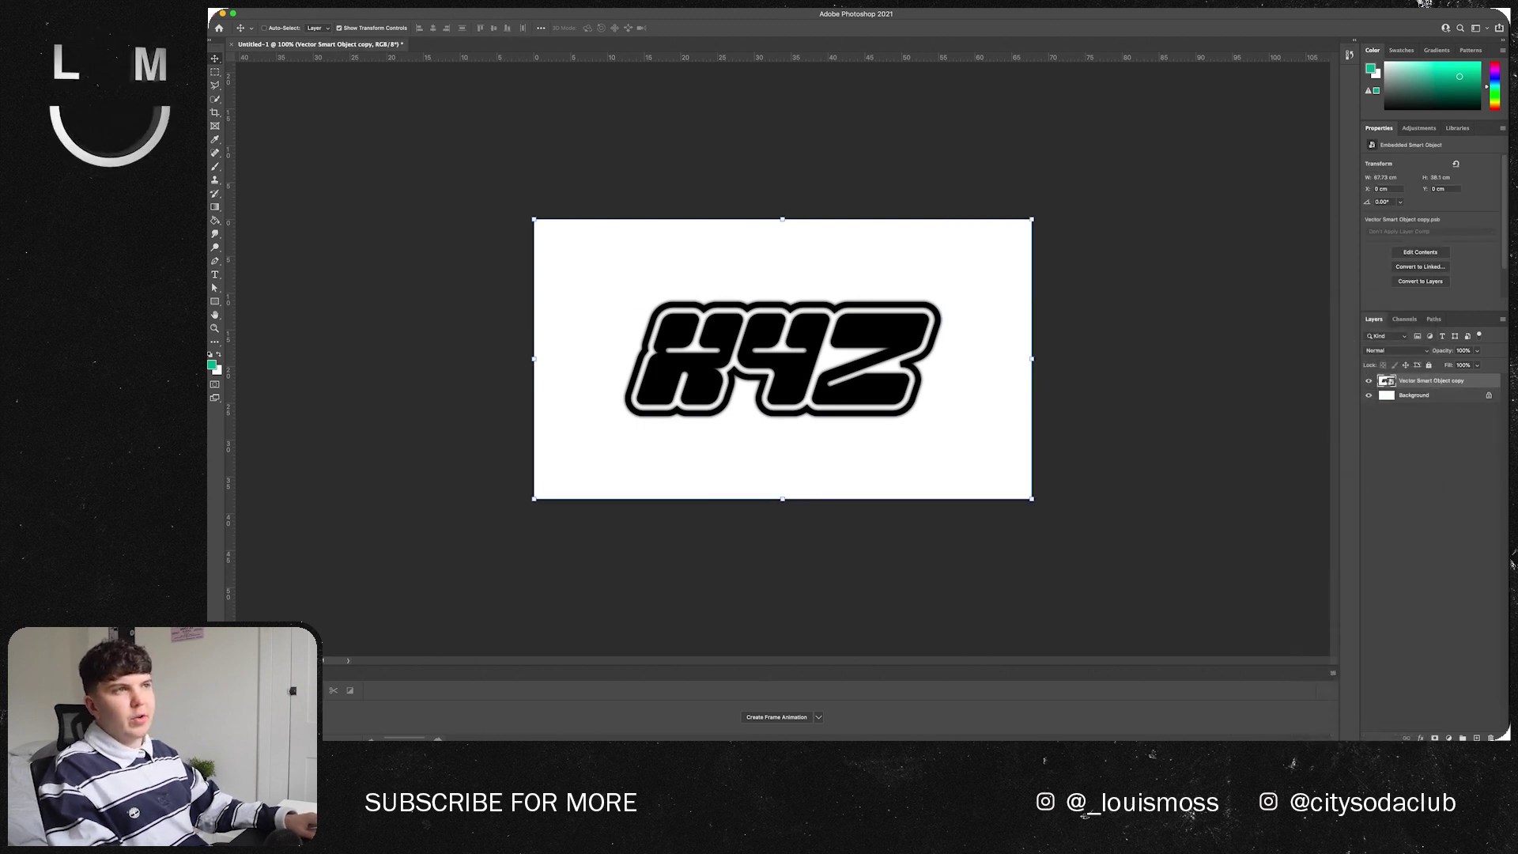
{"action": "left_click", "coordinate": [455, 3]}
- Apply Pixelate > Color Halftone to the combined logo, keeping the default radius and channel angles
{"action": "mouse_move", "coordinate": [498, 180]}
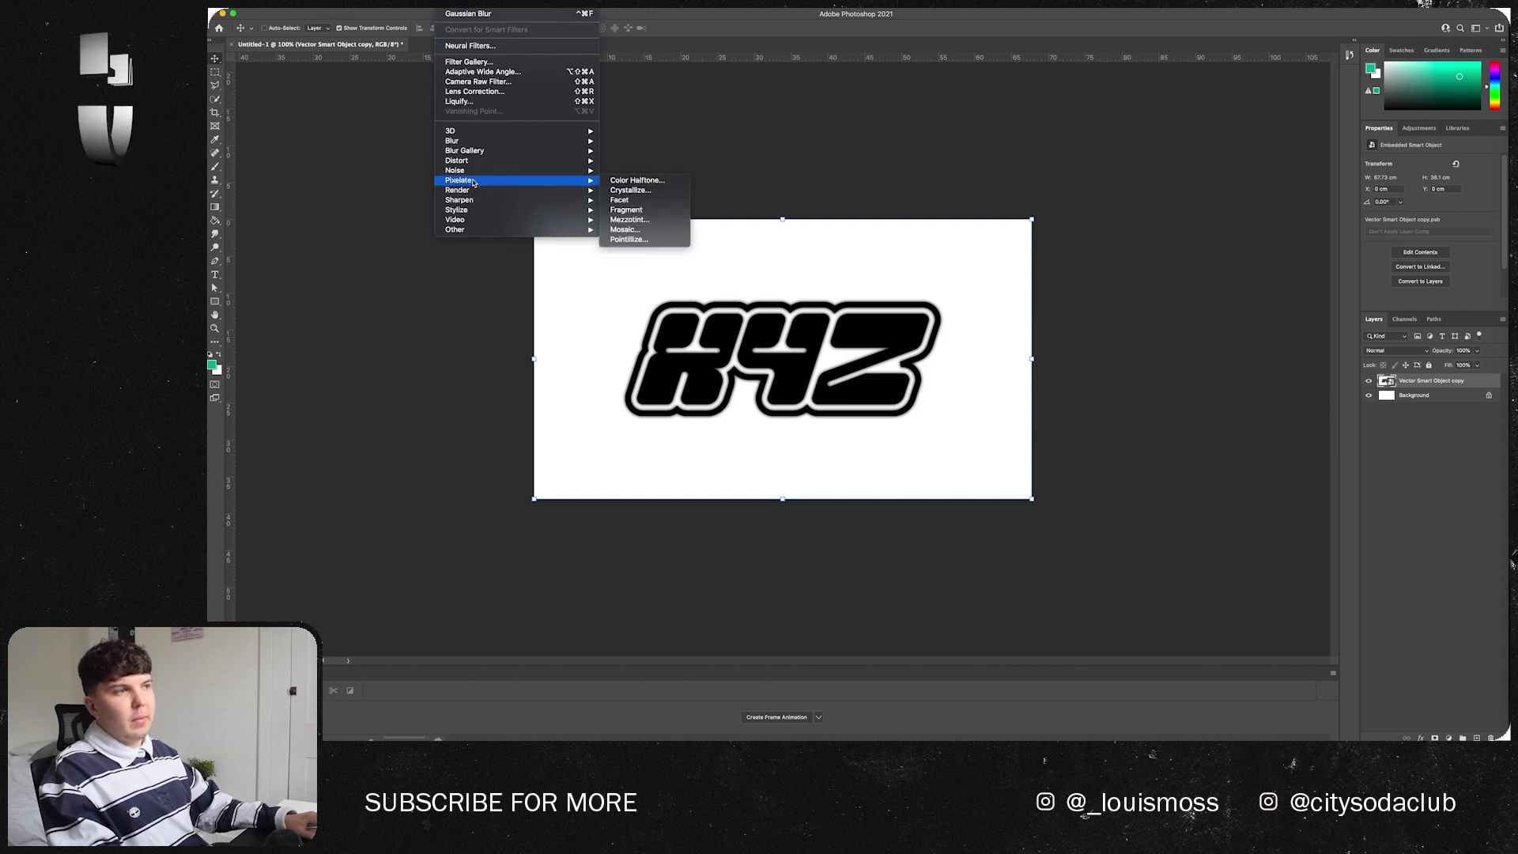
{"action": "left_click", "coordinate": [641, 183]}
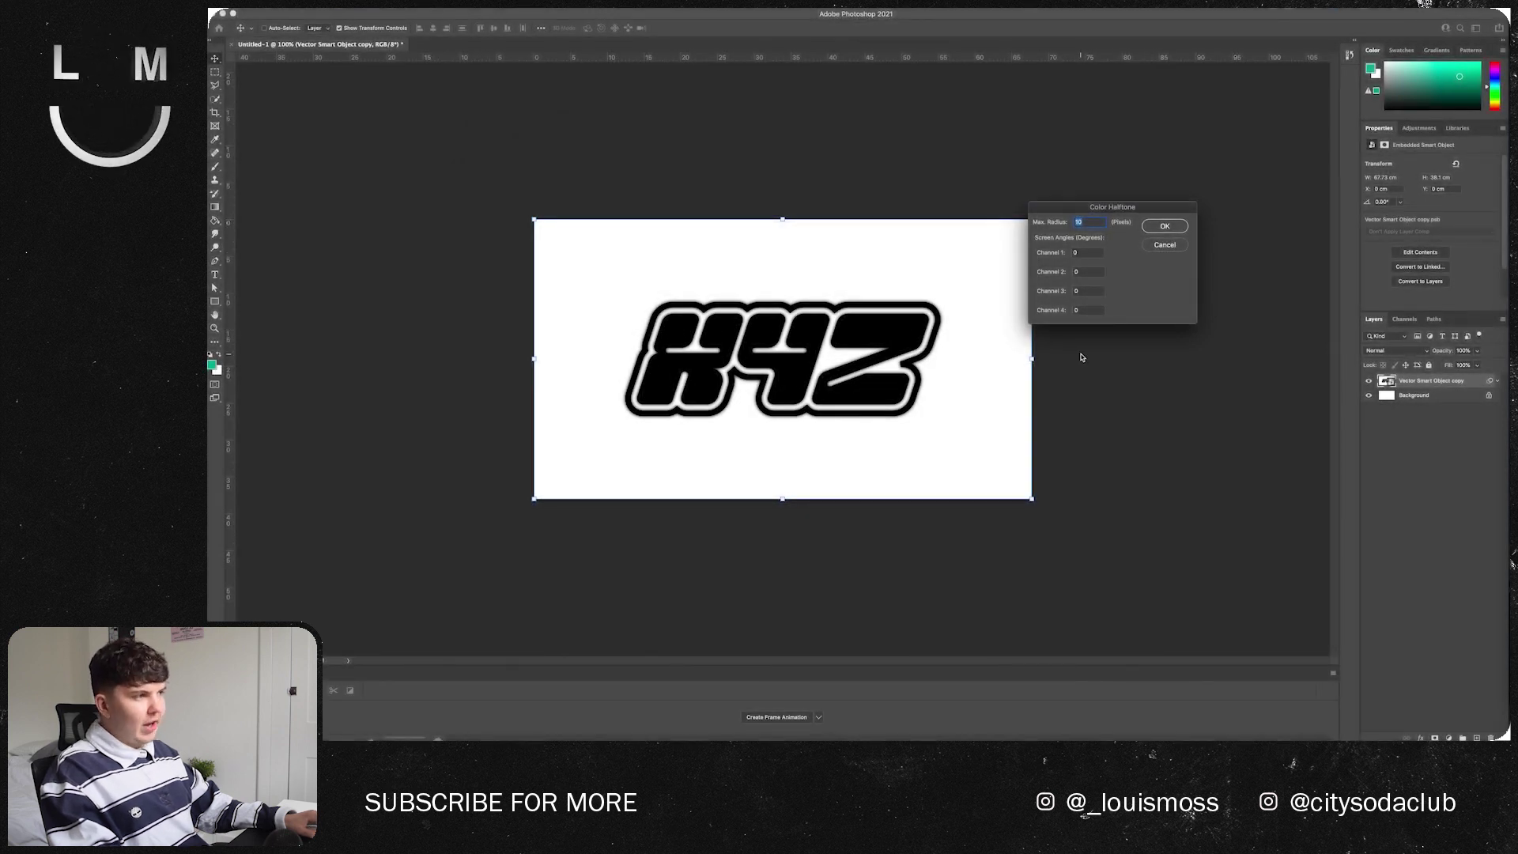
{"action": "left_click", "coordinate": [1164, 227]}
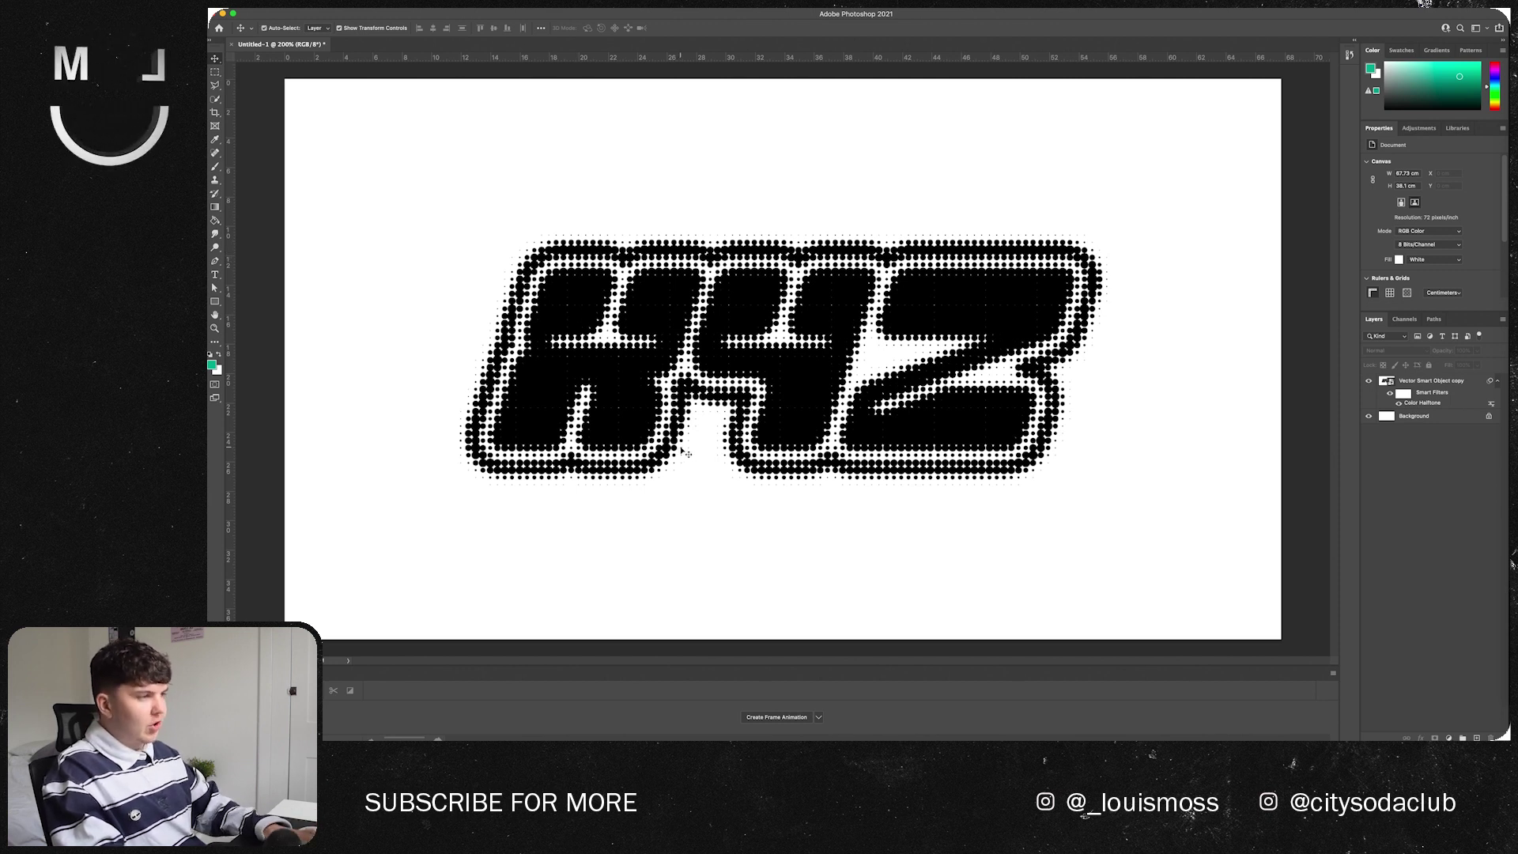
- Zoom in close on the halftone dots, then back out to see the whole logo
{"action": "key", "text": "super+minus"}
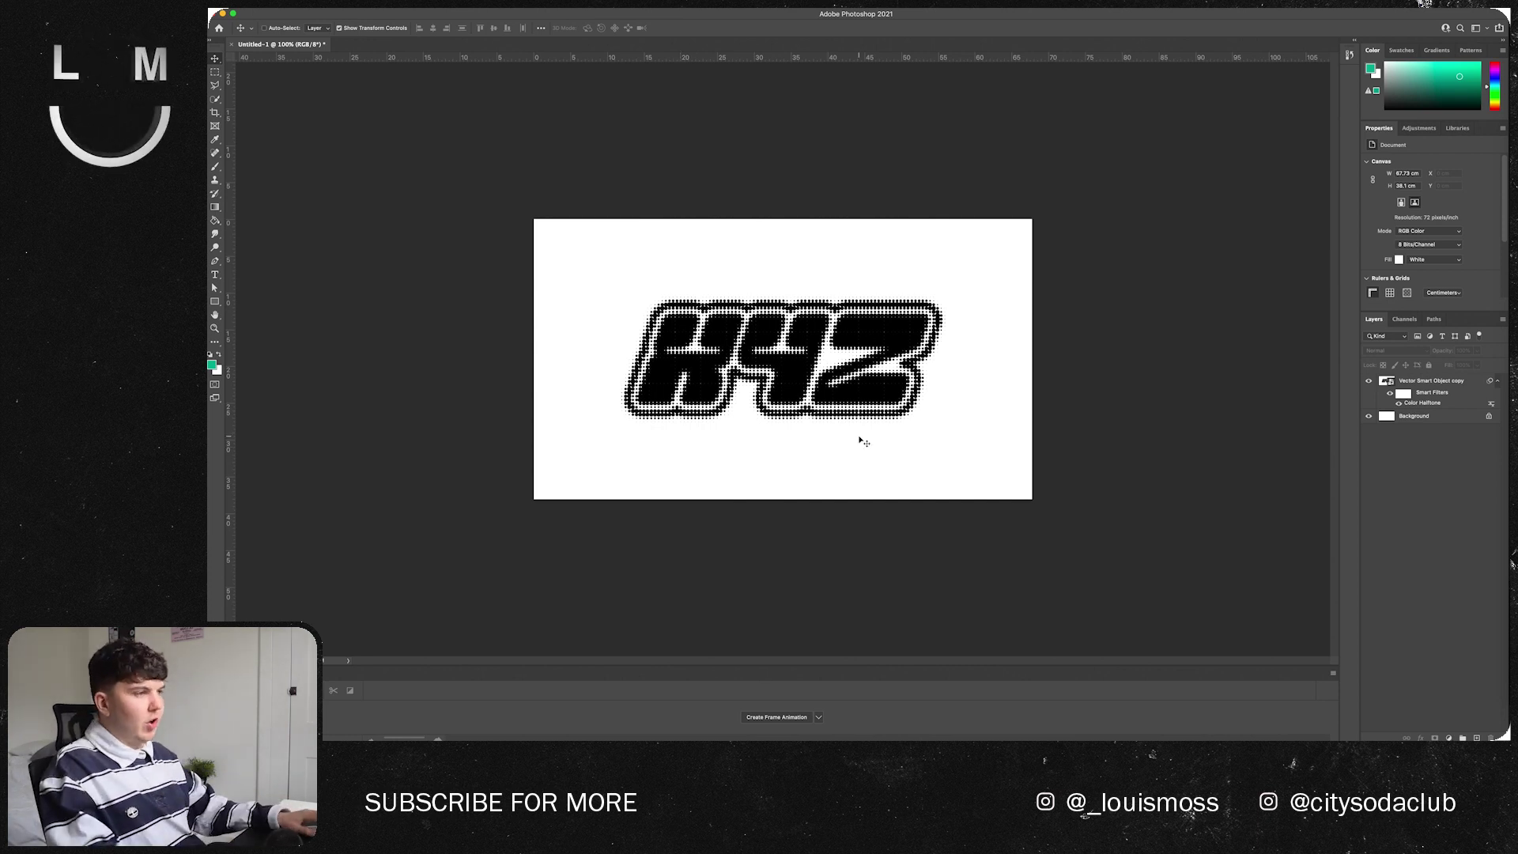
{"action": "key", "text": "super+z"}
{"action": "key", "text": "super+z"}
{"action": "key", "text": "super+equal"}
{"action": "key", "text": "super+equal"}
{"action": "key", "text": "super+equal"}
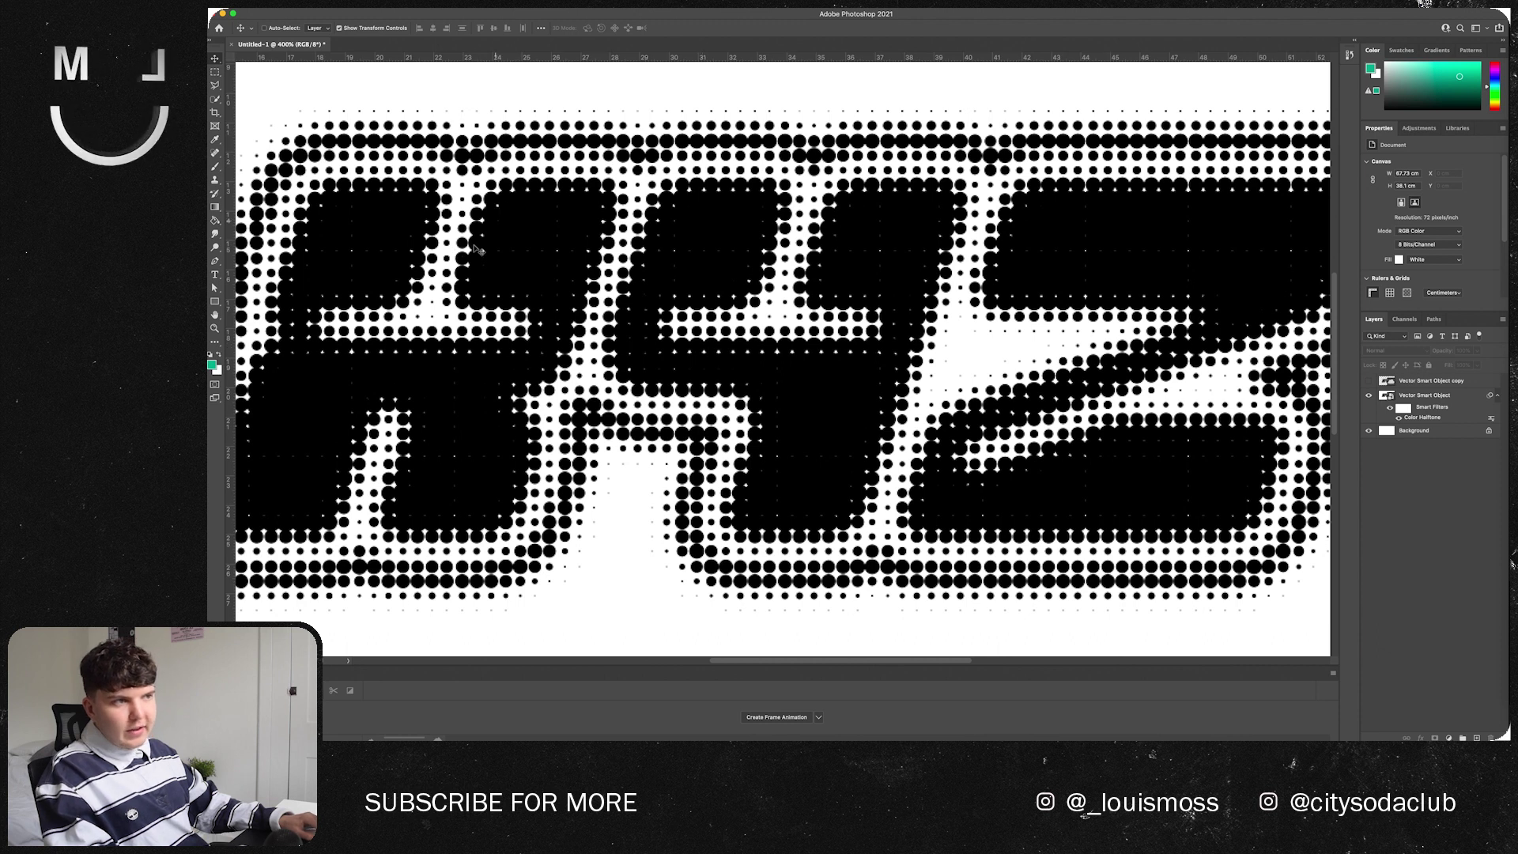
{"action": "key", "text": "super+minus"}
{"action": "key", "text": "super+minus"}
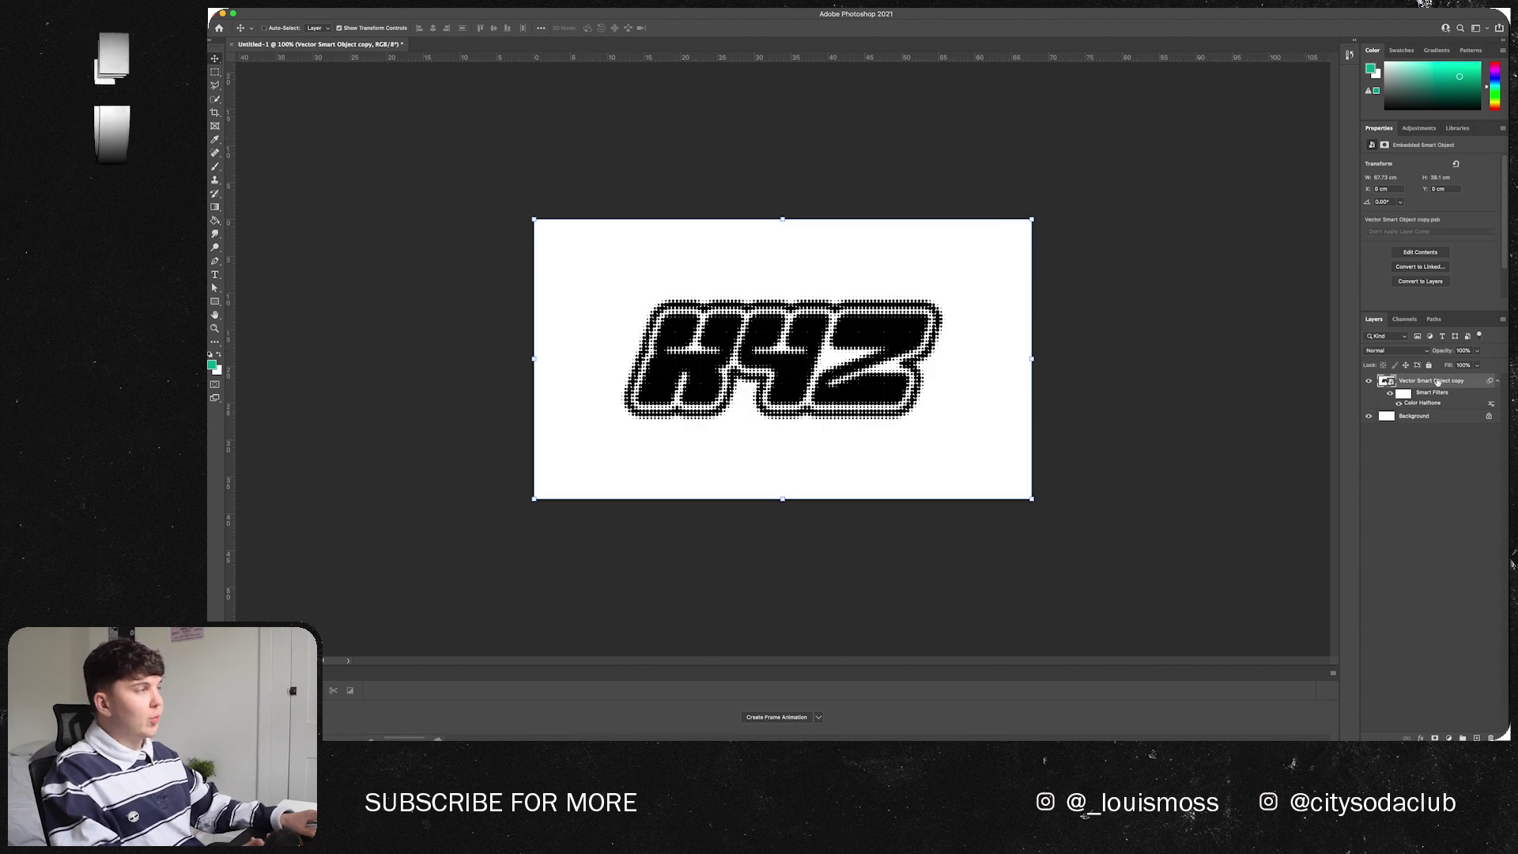
{"action": "left_click", "coordinate": [1419, 128]}
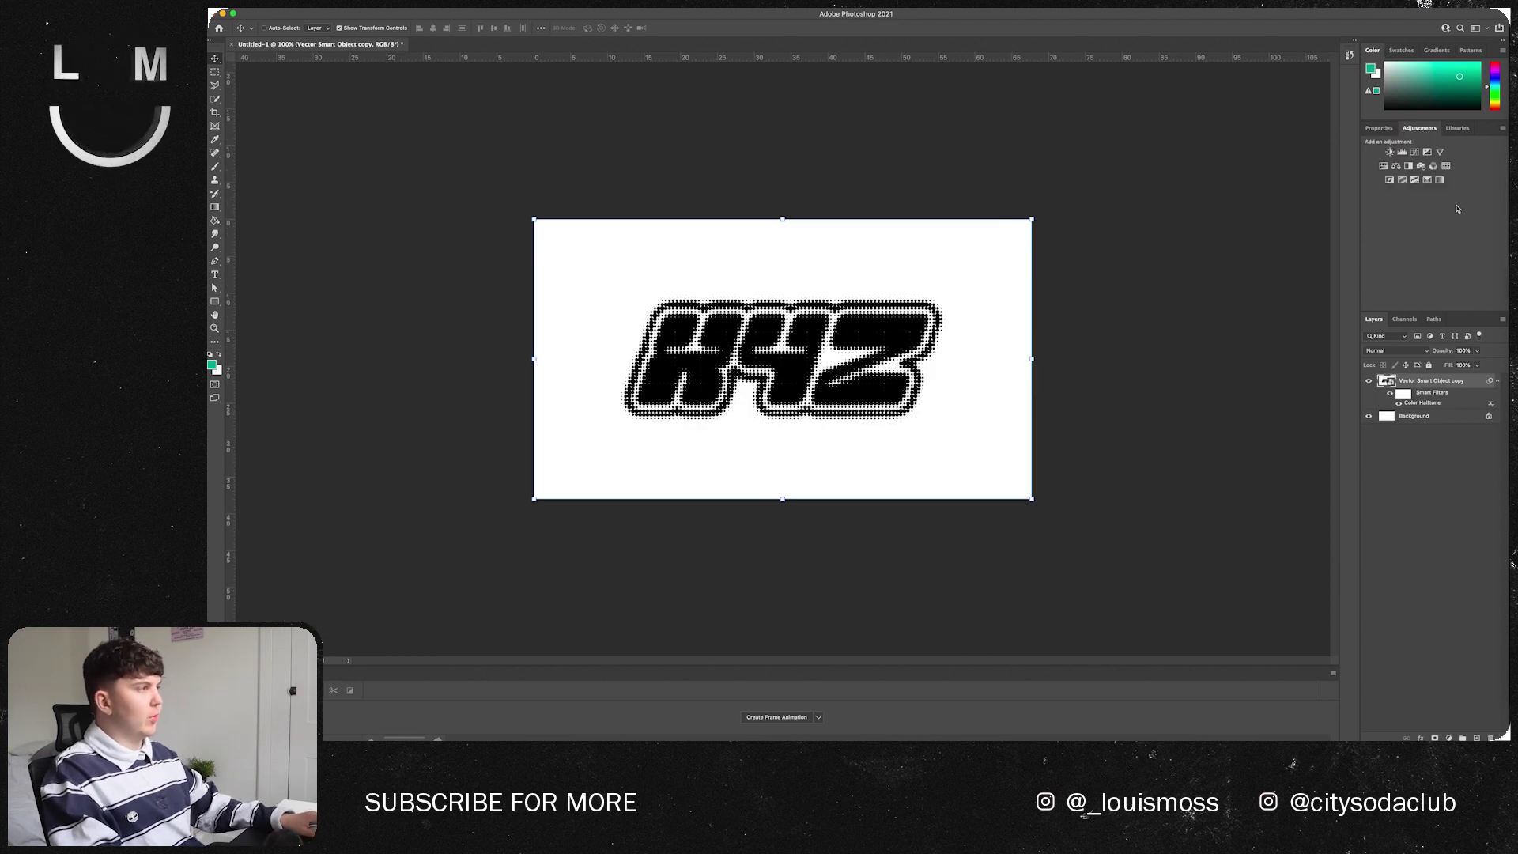
- Add a green-to-white Gradient Map adjustment, try and undo Reverse, then hide it
{"action": "left_click", "coordinate": [1428, 181]}
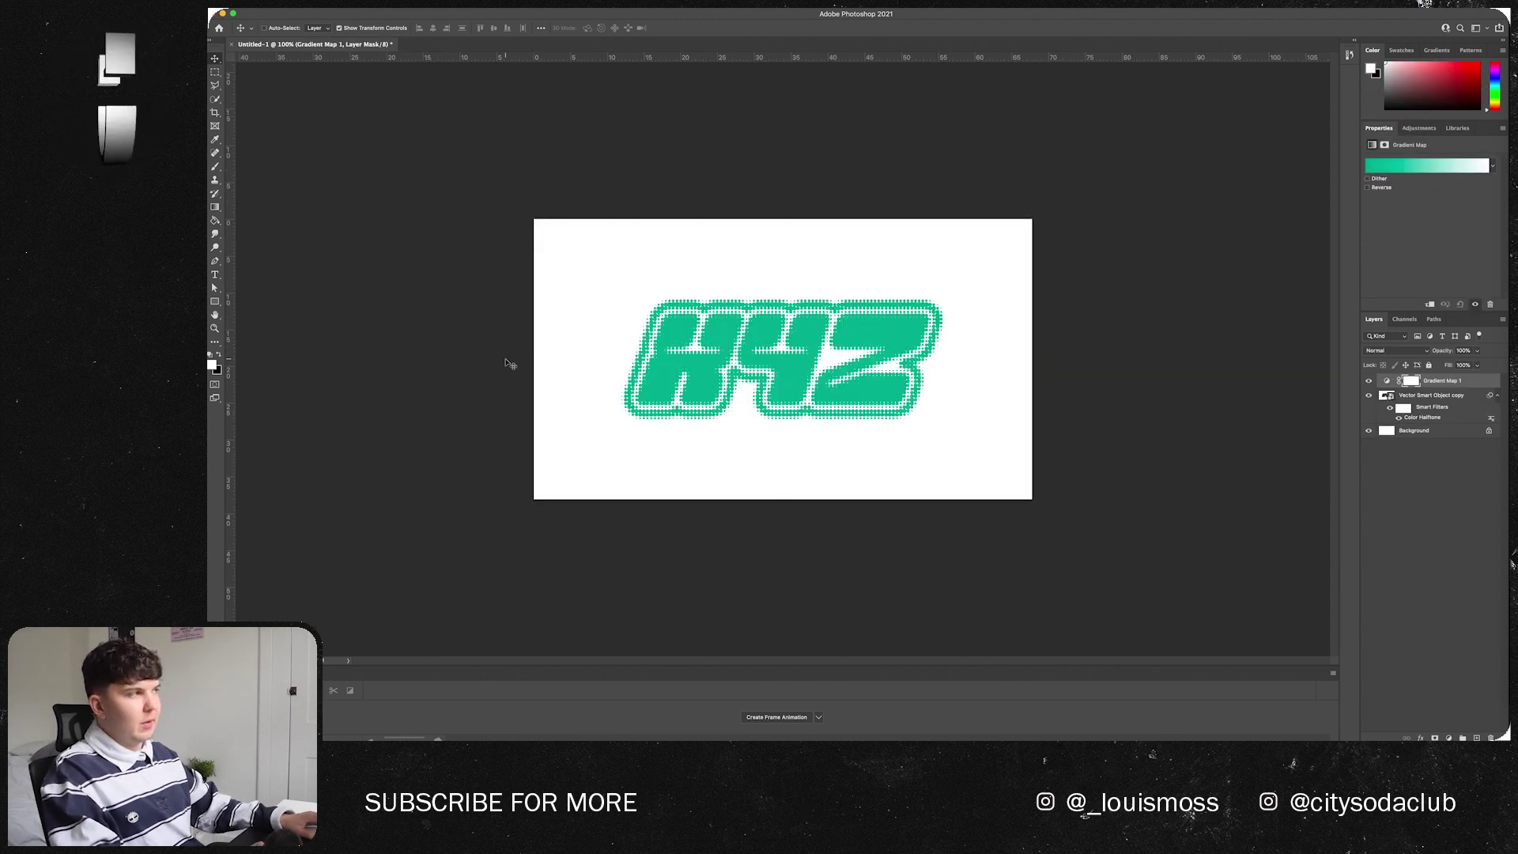
{"action": "left_click", "coordinate": [1426, 165]}
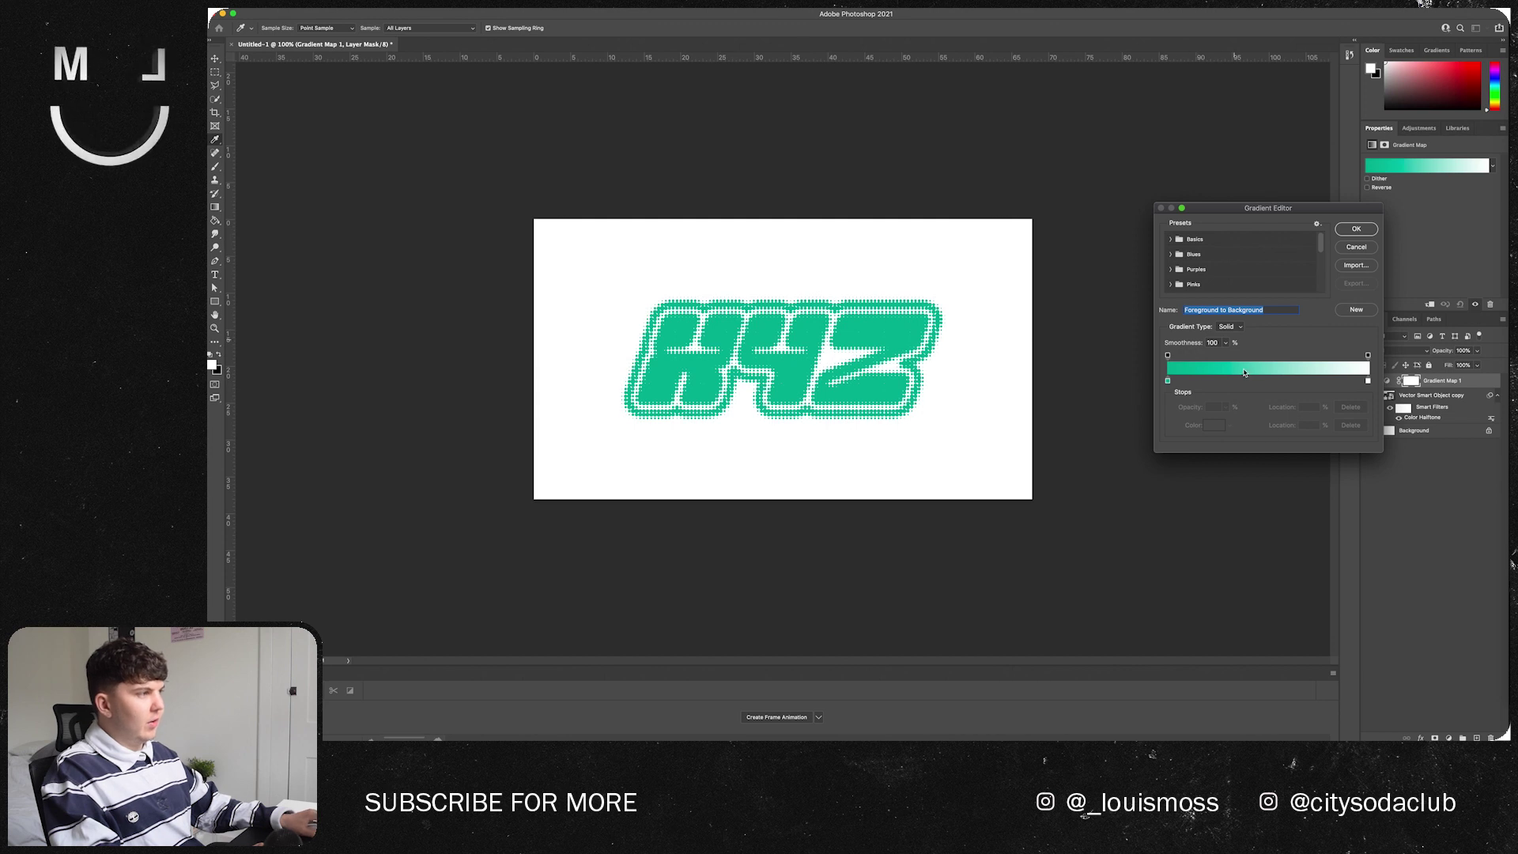
{"action": "left_click", "coordinate": [1356, 228]}
{"action": "left_click", "coordinate": [1367, 187]}
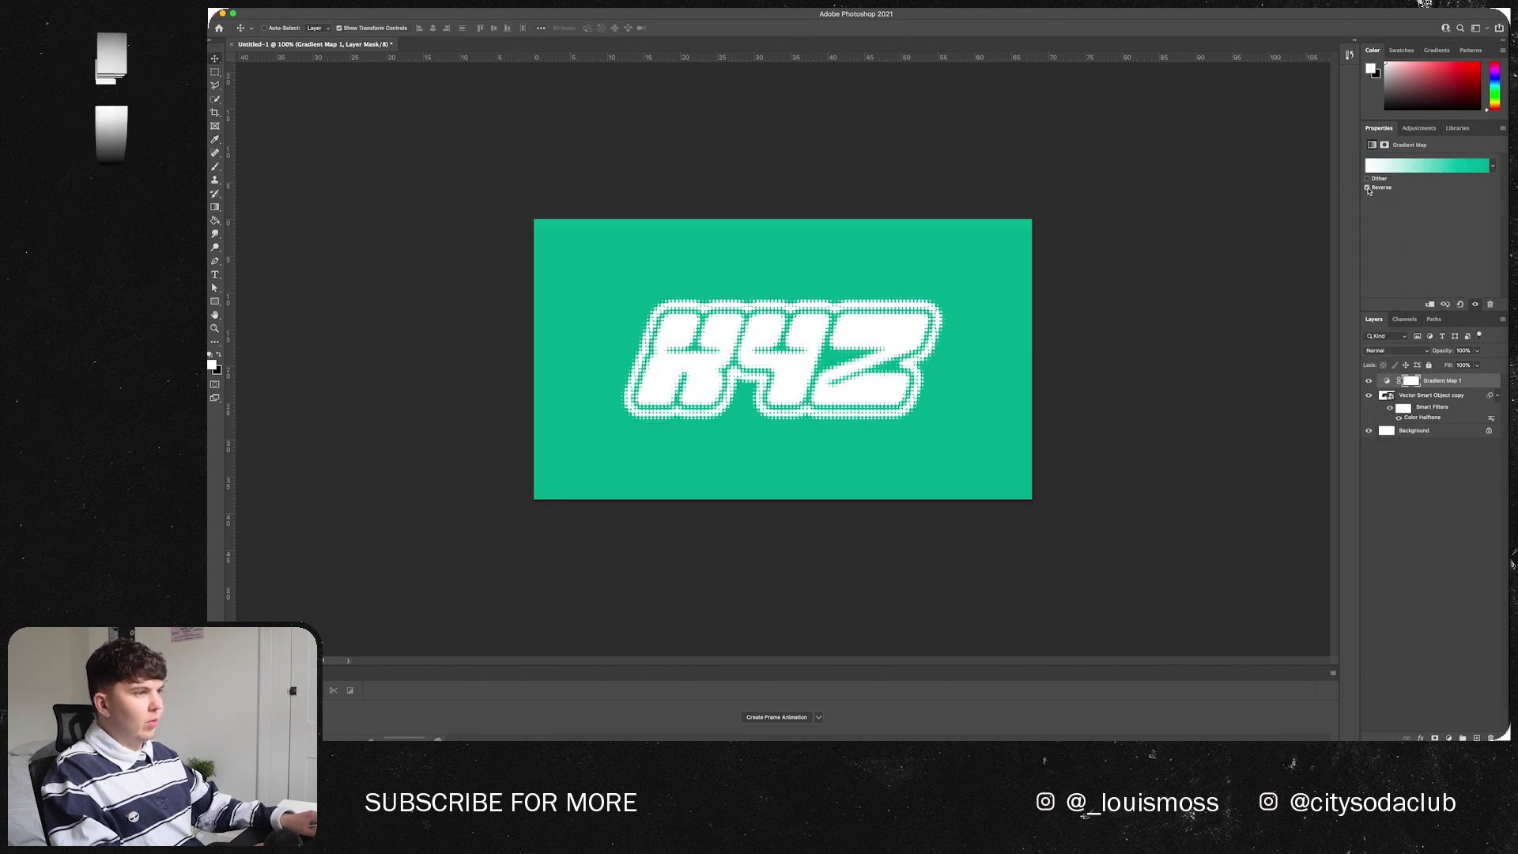
{"action": "left_click", "coordinate": [1367, 187]}
{"action": "left_click", "coordinate": [1368, 381]}
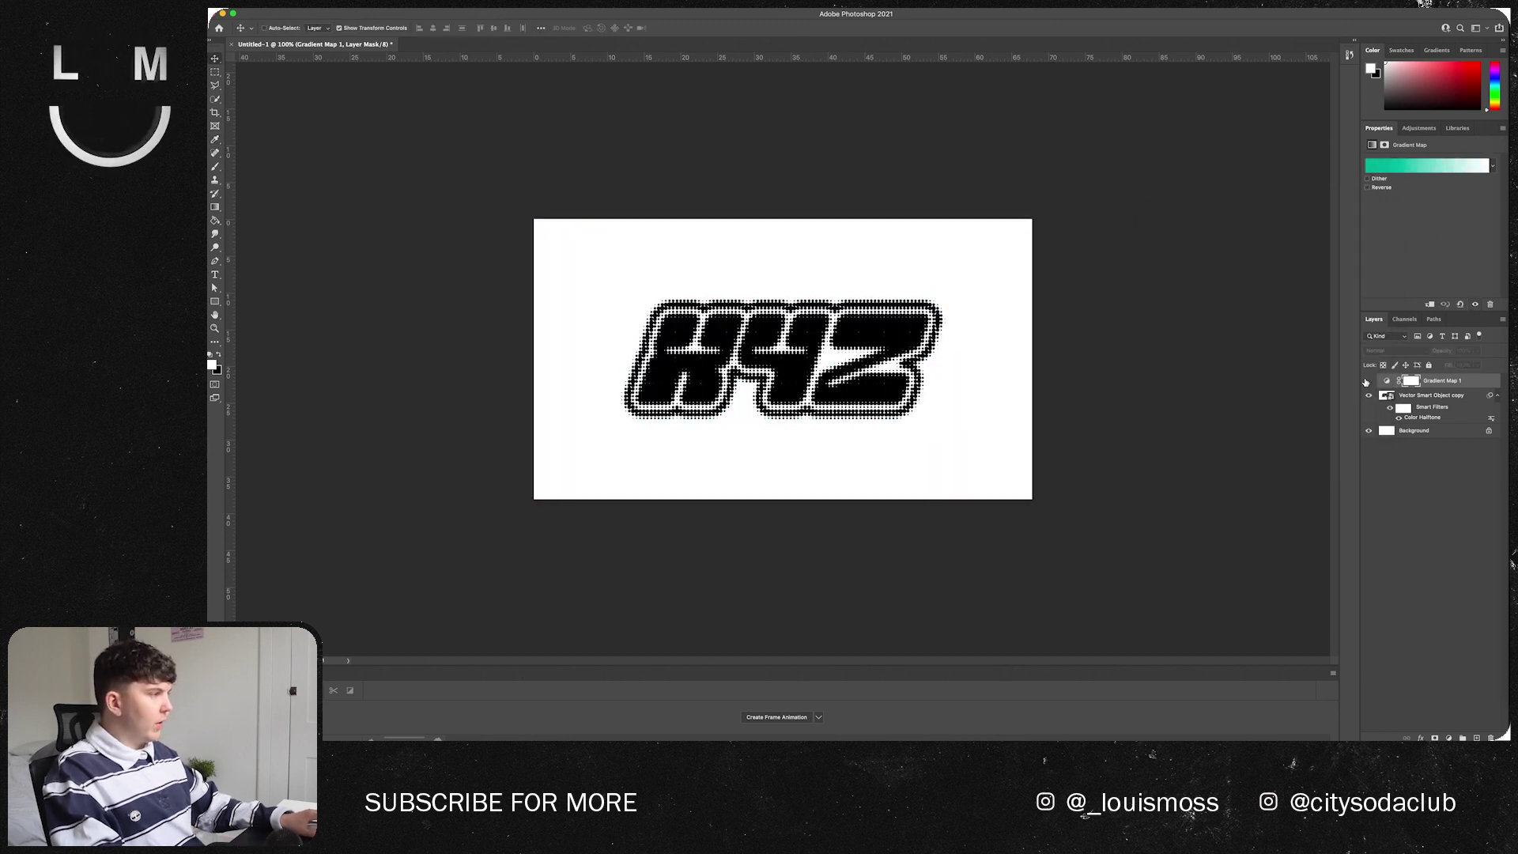
- On the halftone logo layer, set Color Range to select Highlights
{"action": "left_click", "coordinate": [1384, 400]}
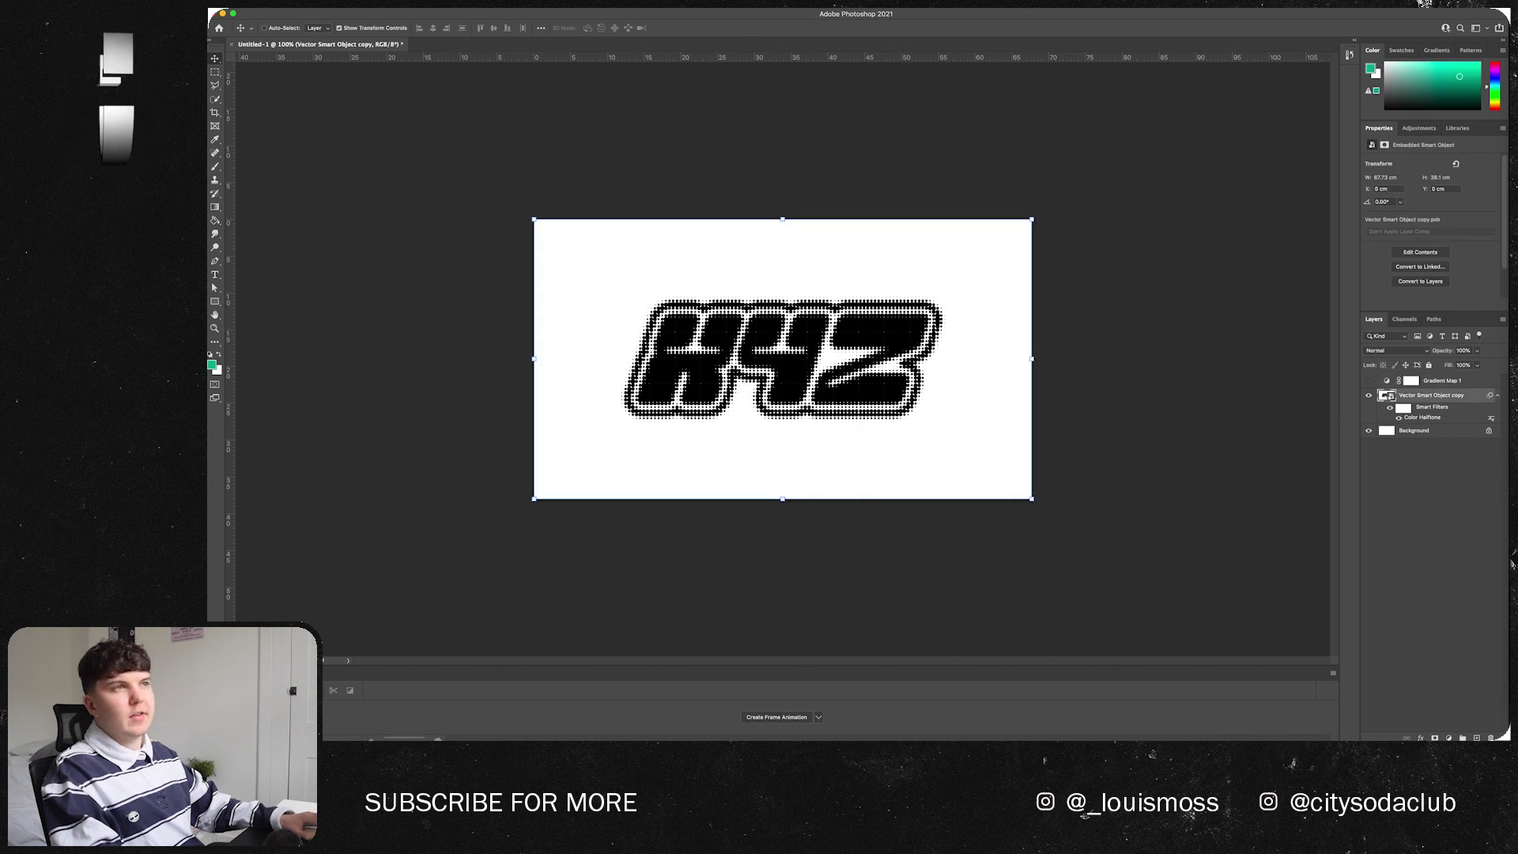
{"action": "left_click", "coordinate": [419, 2]}
{"action": "left_click", "coordinate": [443, 109]}
{"action": "left_click", "coordinate": [964, 192]}
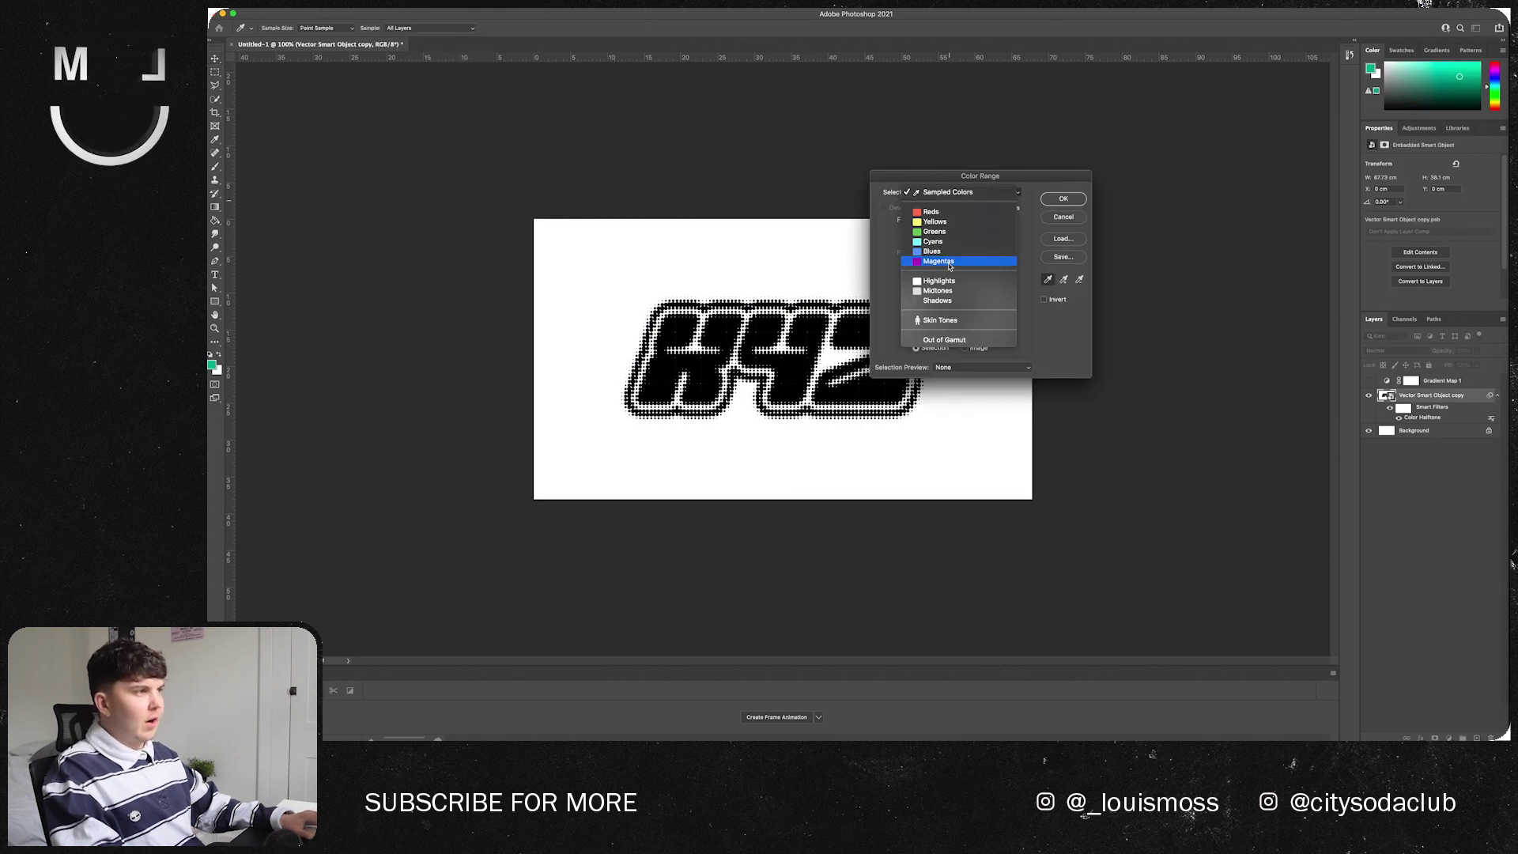
{"action": "left_click", "coordinate": [939, 281]}
- Mask the halftone logo by Highlights, invert the mask, hide the background, and undo a trial move
{"action": "left_click", "coordinate": [1061, 199]}
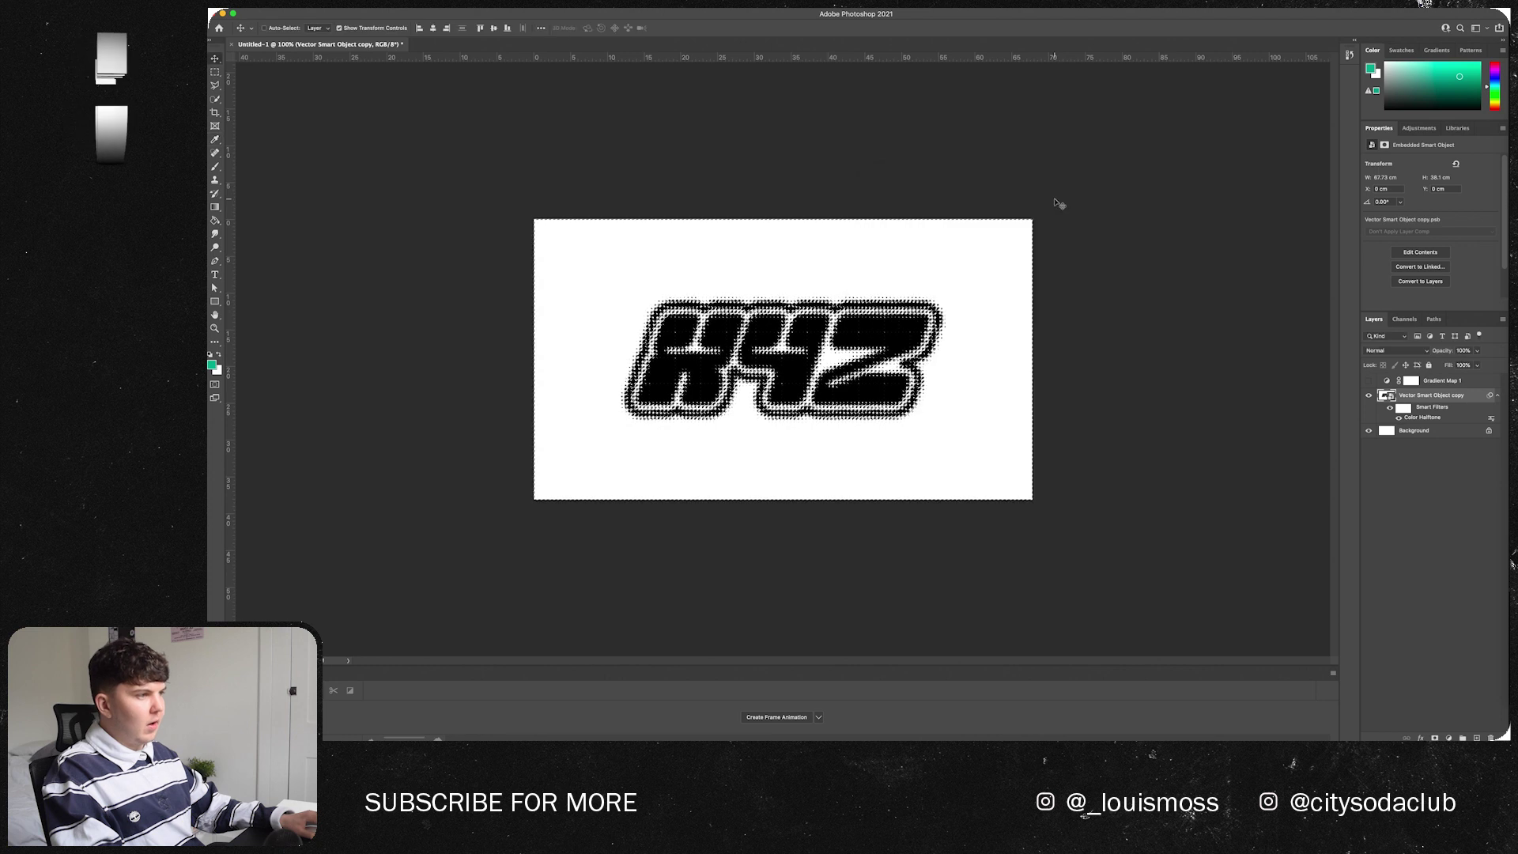
{"action": "left_click", "coordinate": [1435, 737]}
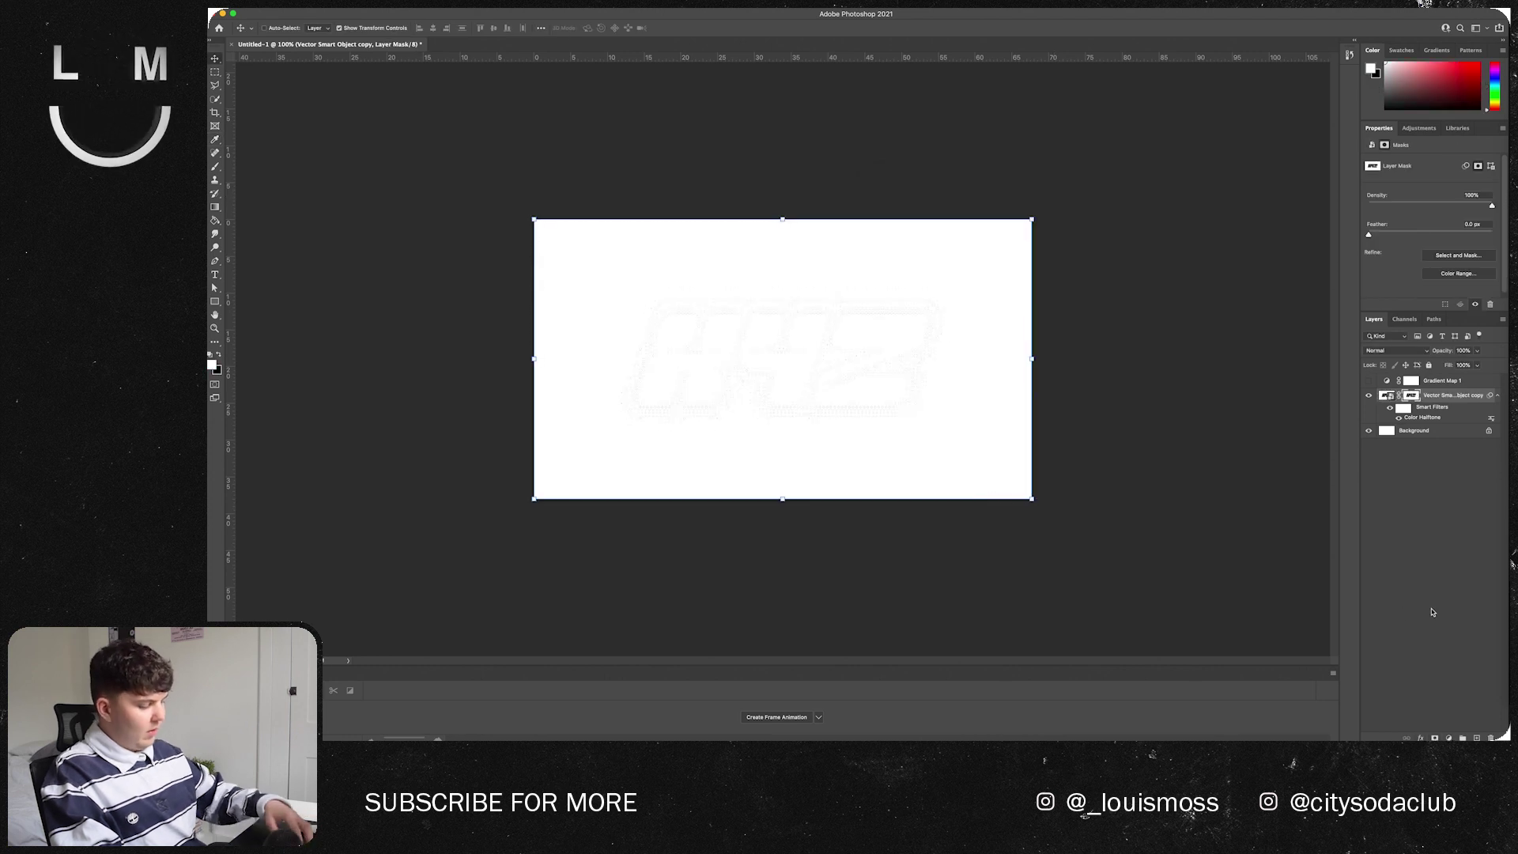
{"action": "key", "text": "ctrl+i"}
{"action": "left_click", "coordinate": [1368, 430]}
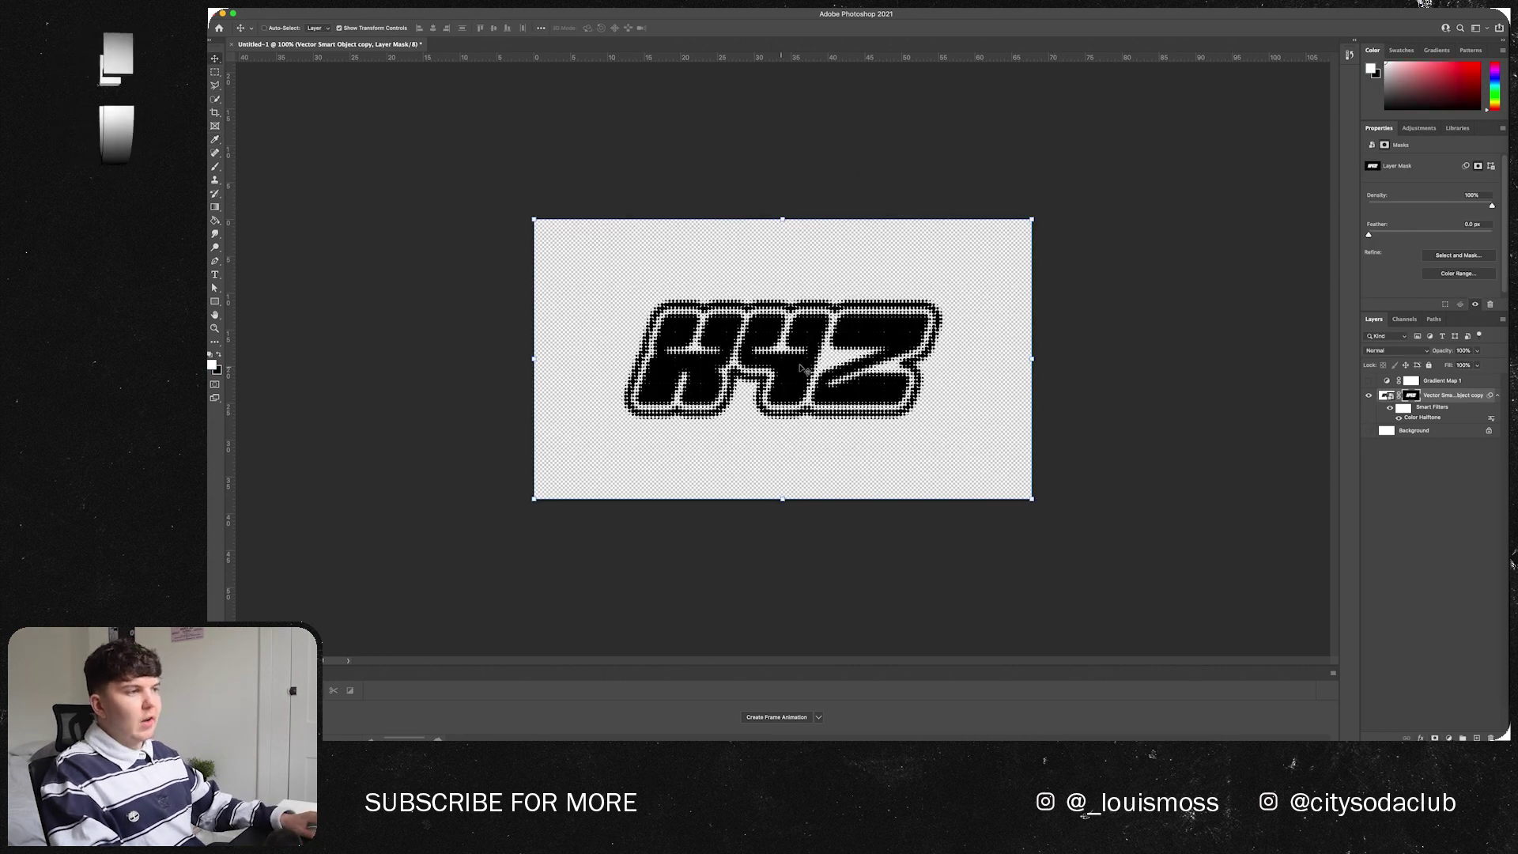
{"action": "left_click_drag", "start_coordinate": [803, 370], "coordinate": [915, 333]}
{"action": "key", "text": "ctrl+z"}
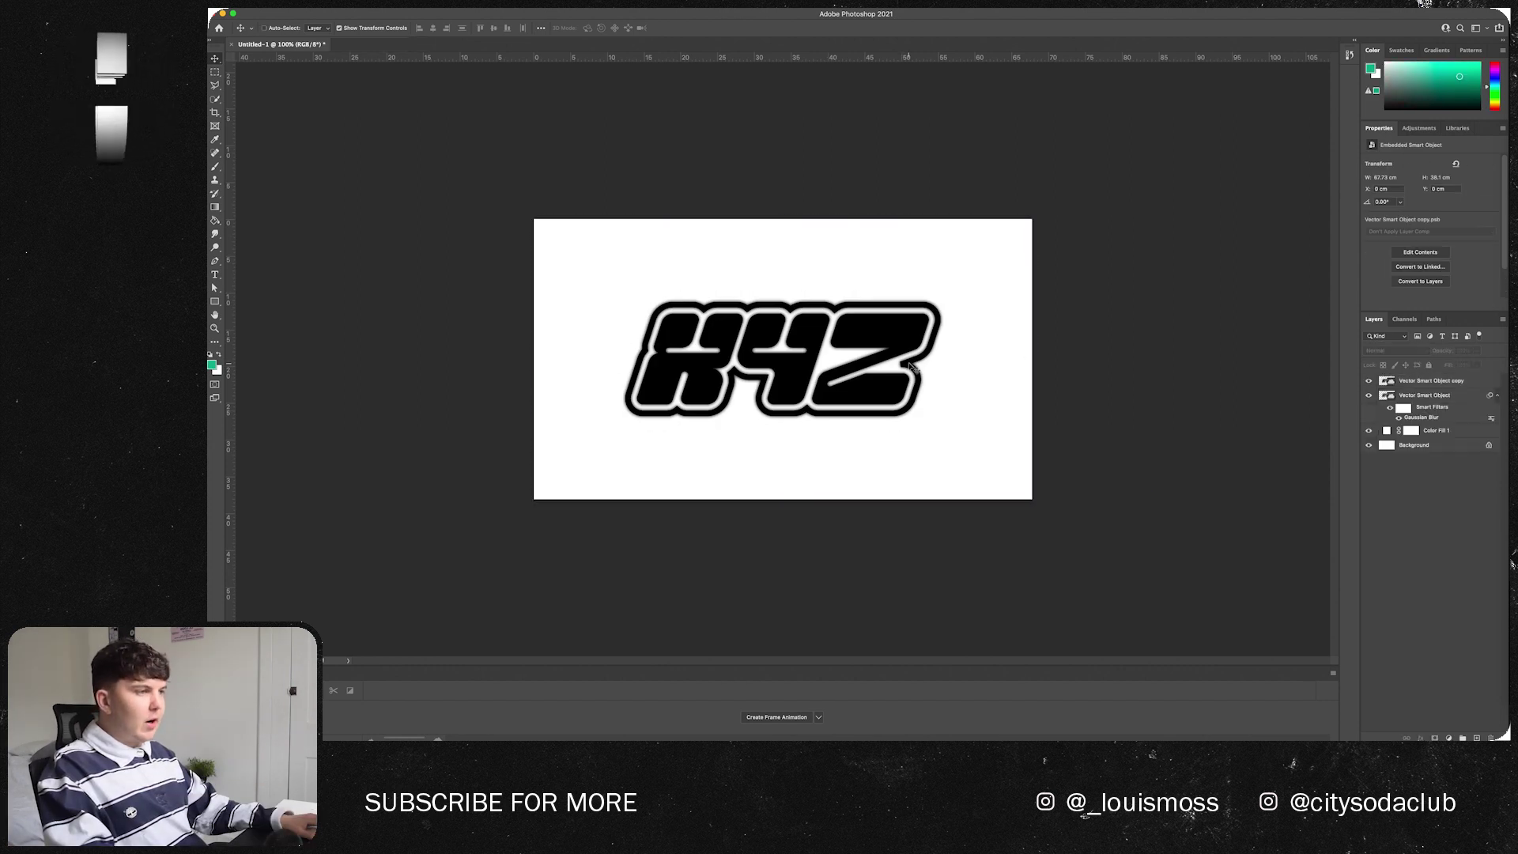
- Show the Vector Smart Object copy and merge it with the Vector Smart Object layer
{"action": "left_click", "coordinate": [1369, 380]}
{"action": "left_click", "coordinate": [1388, 382]}
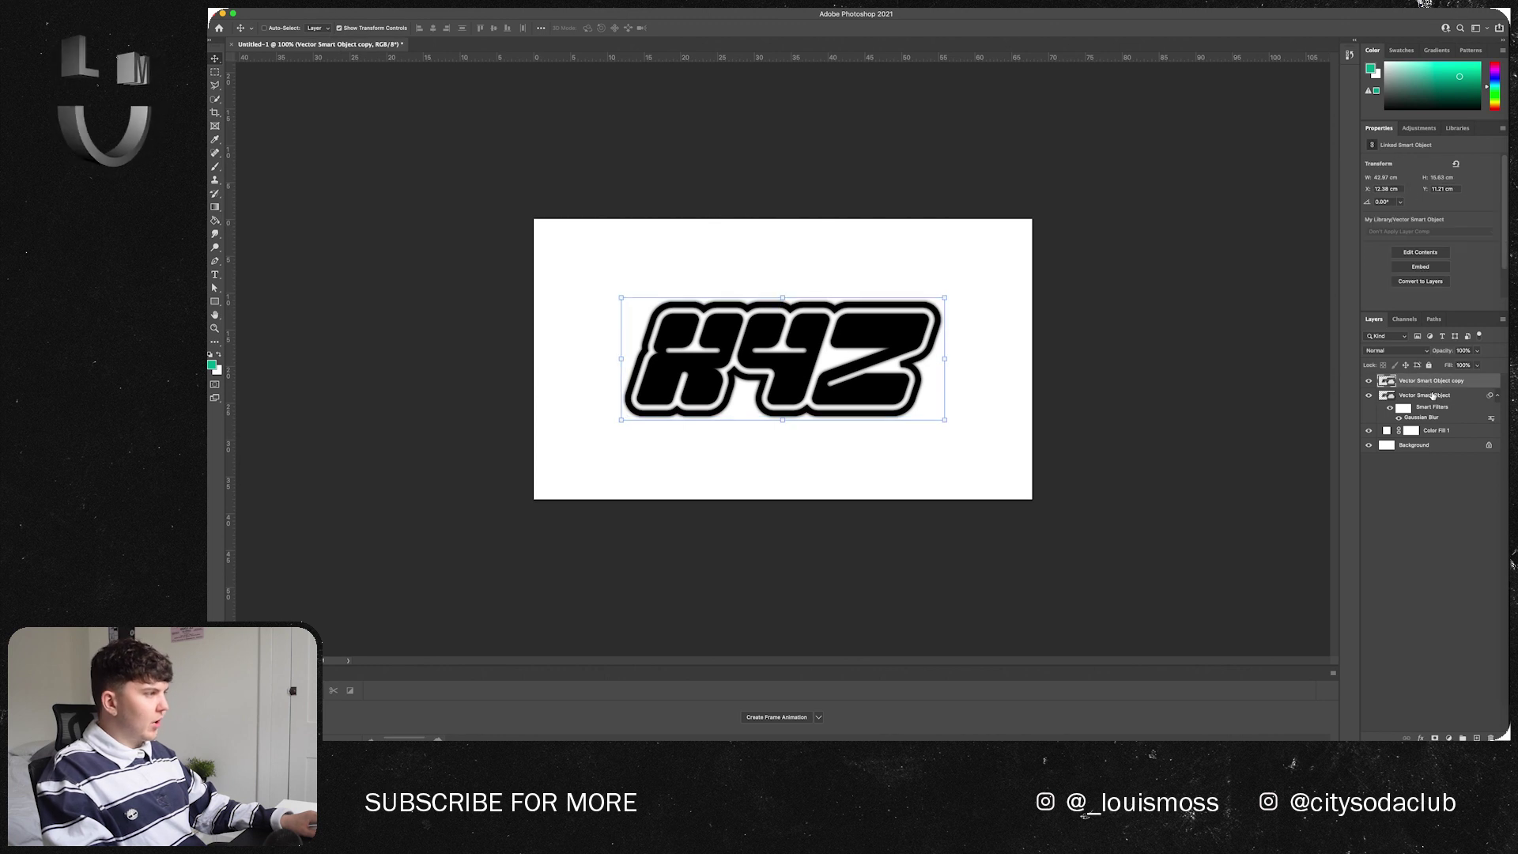
{"action": "left_click", "coordinate": [1391, 395], "text": "shift"}
{"action": "right_click", "coordinate": [1391, 396]}
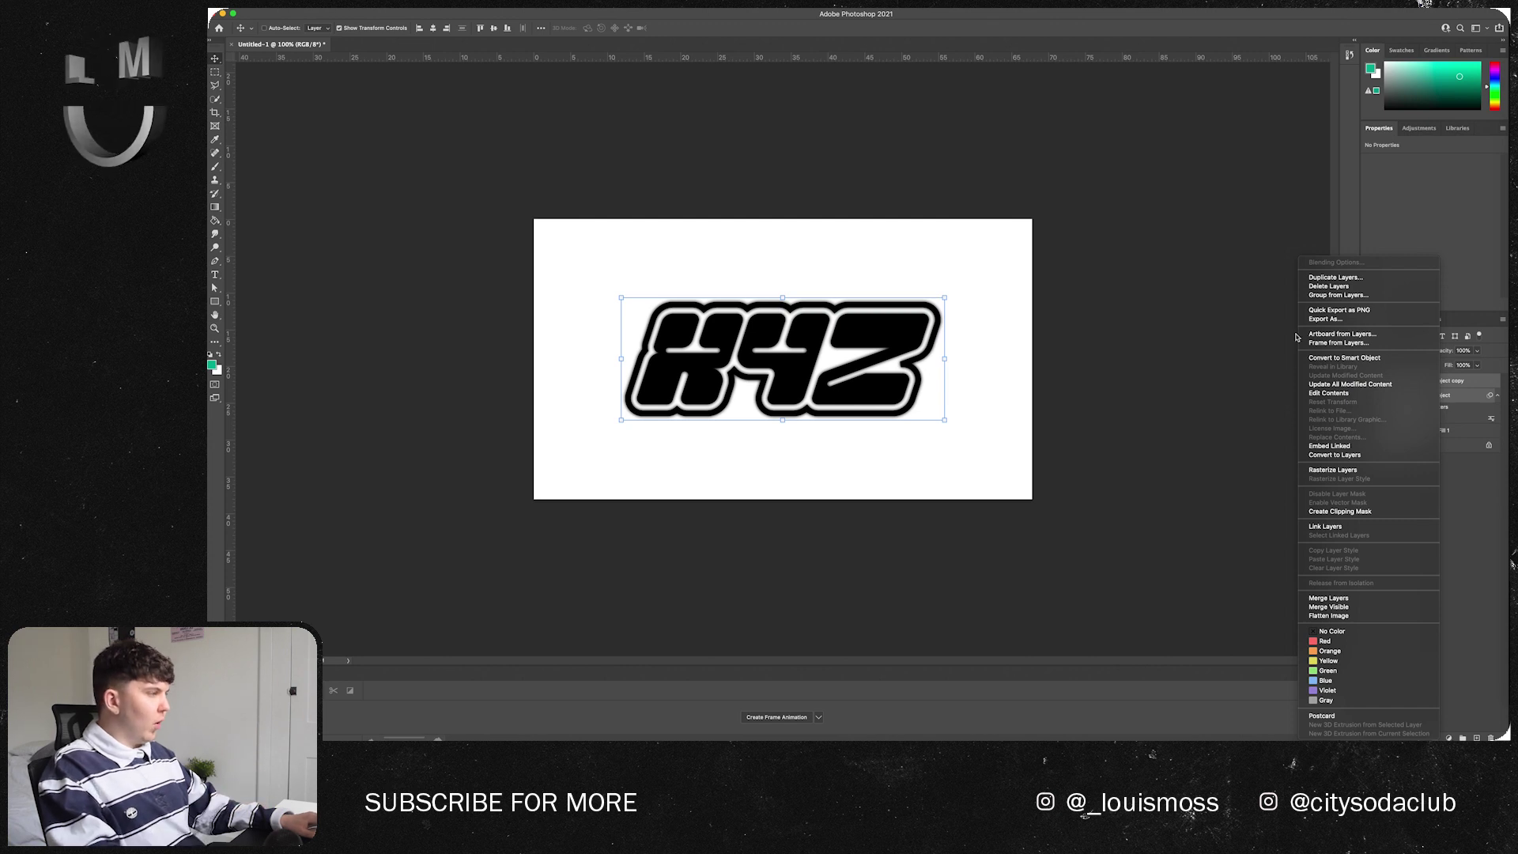
{"action": "left_click", "coordinate": [1348, 359]}
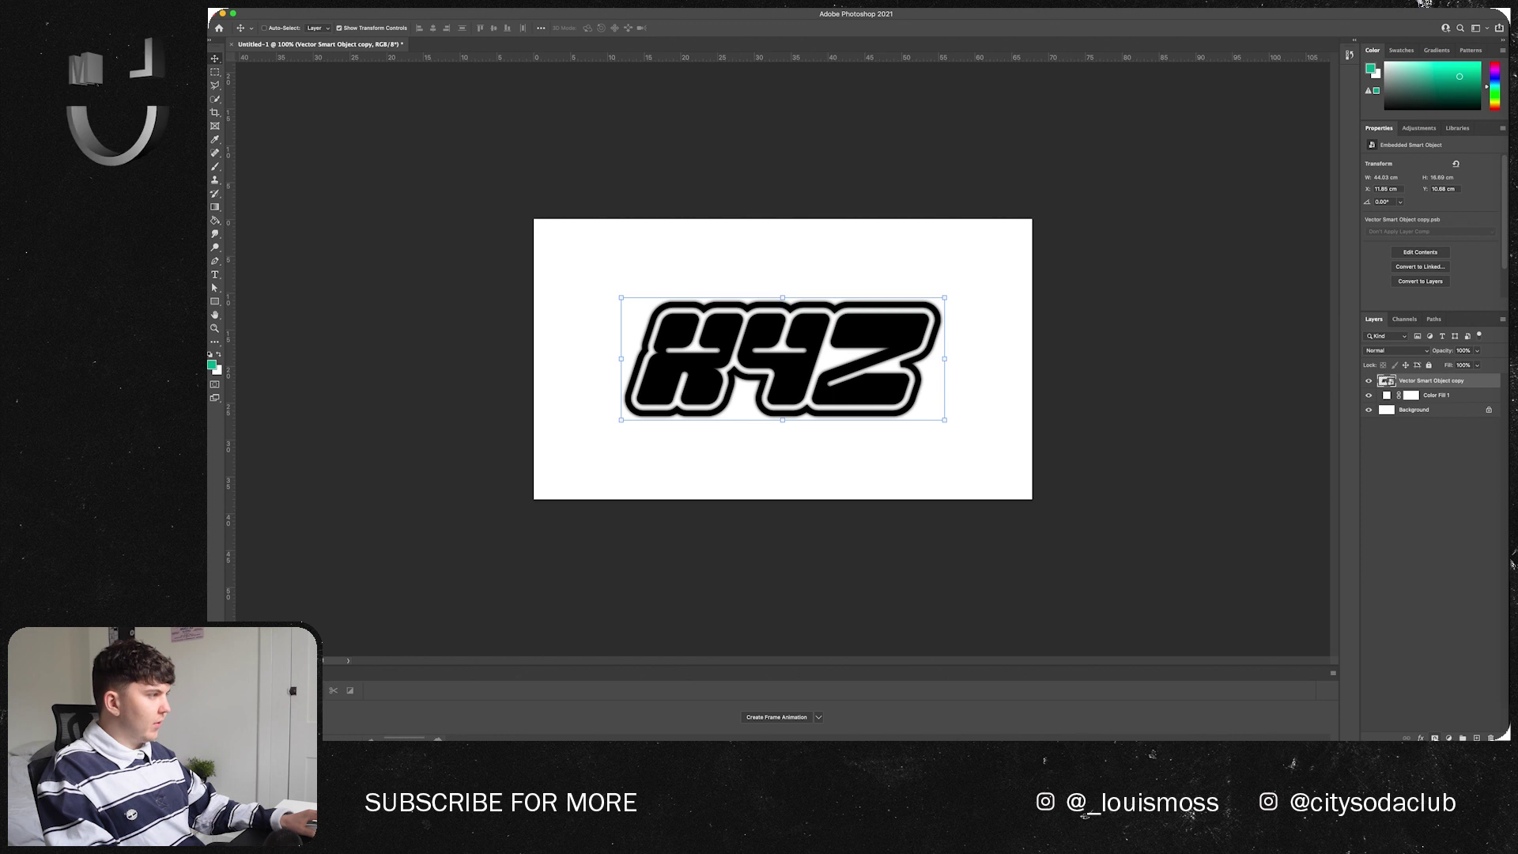
- Add a layer mask to the merged logo with a left-to-right black-to-white gradient
{"action": "left_click", "coordinate": [1434, 738]}
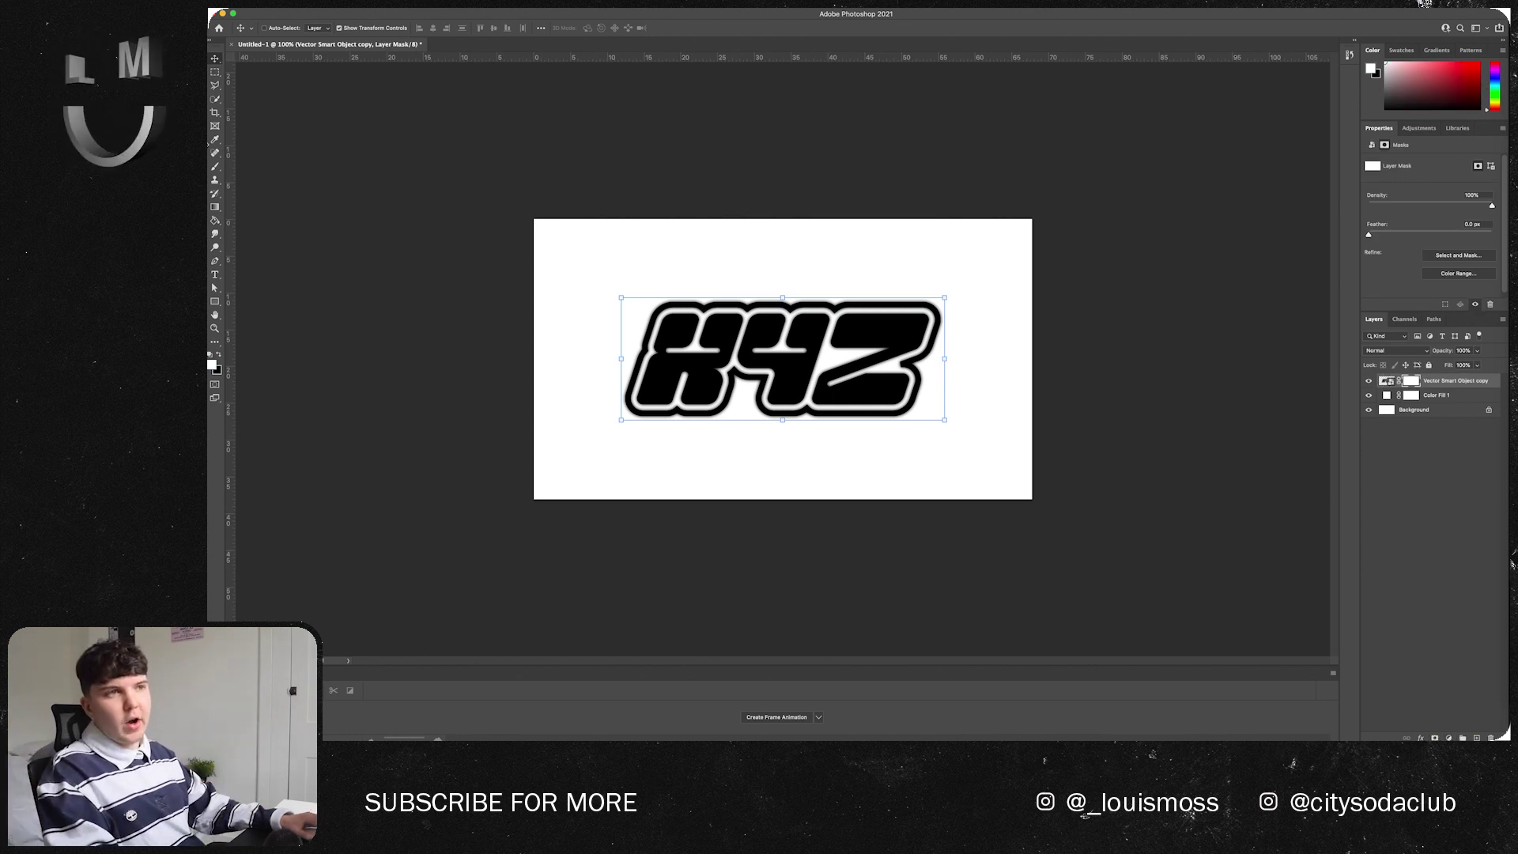
{"action": "left_click", "coordinate": [214, 207]}
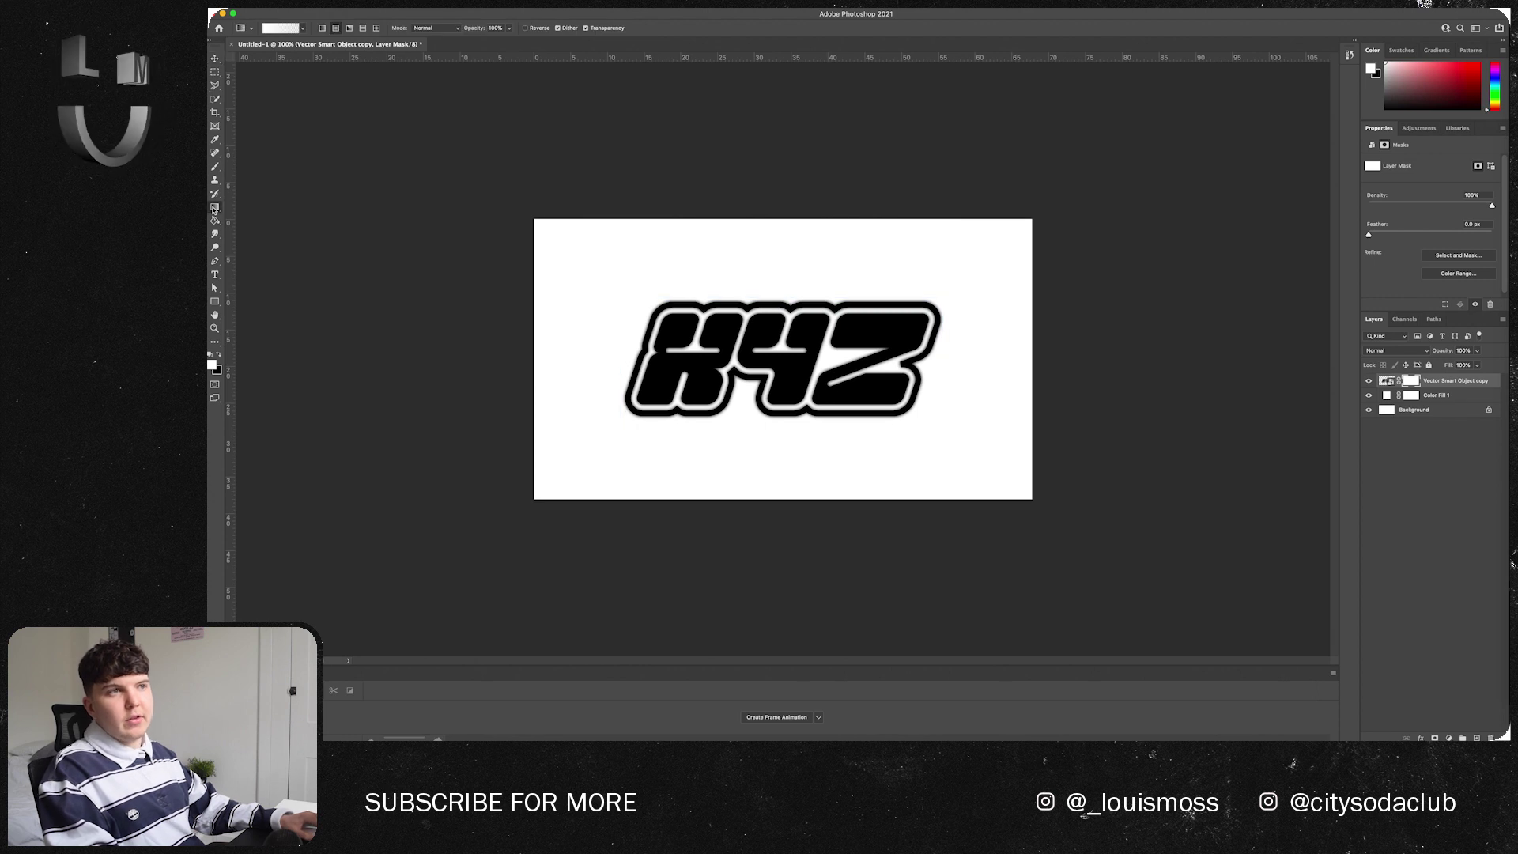
{"action": "key", "text": "x"}
{"action": "left_click_drag", "start_coordinate": [573, 378], "coordinate": [1028, 407]}
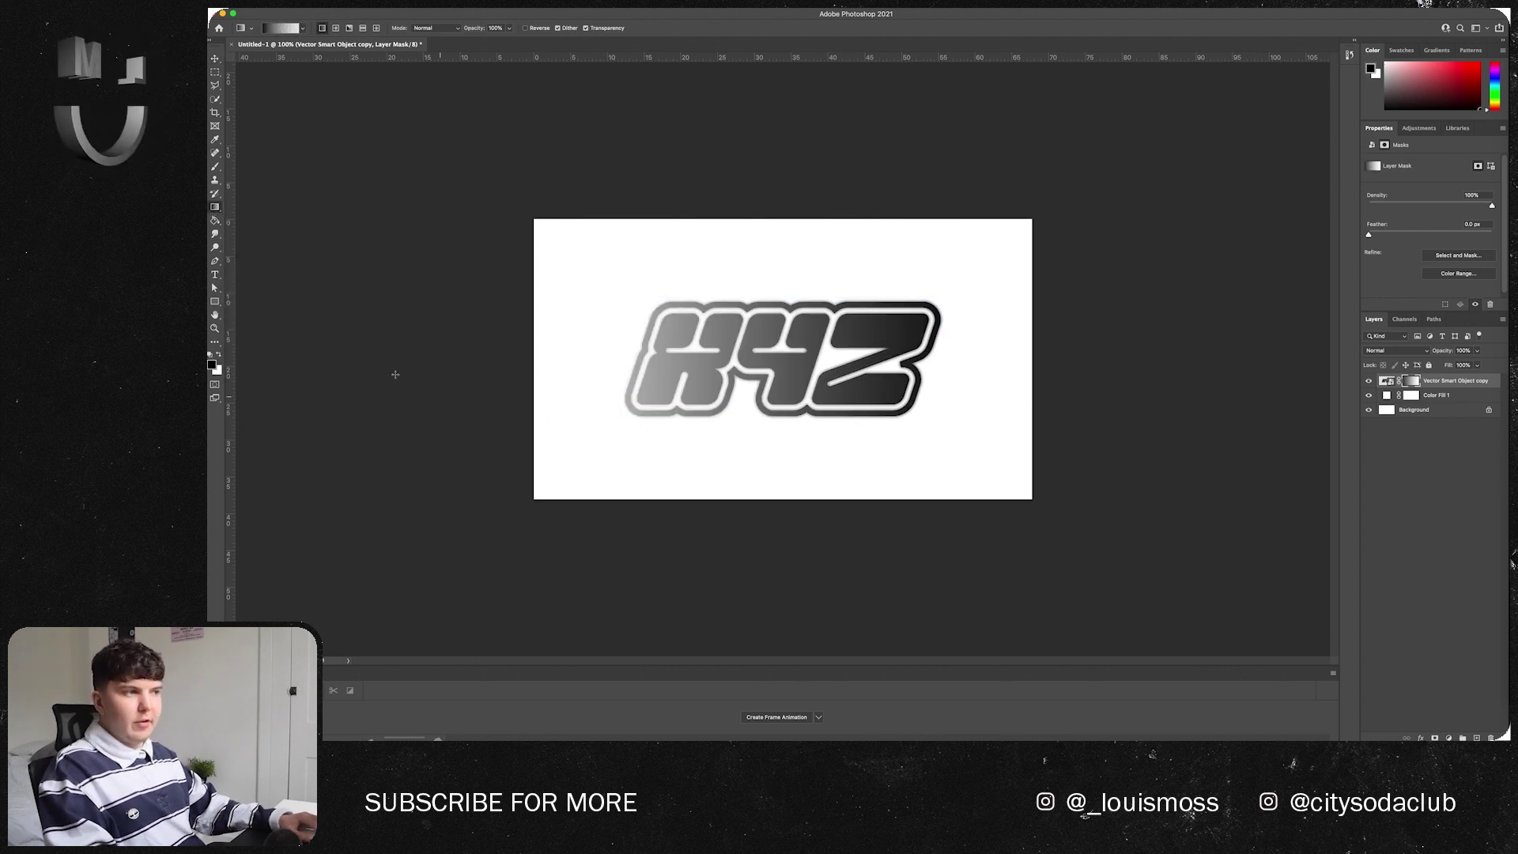
{"action": "left_click", "coordinate": [1441, 396]}
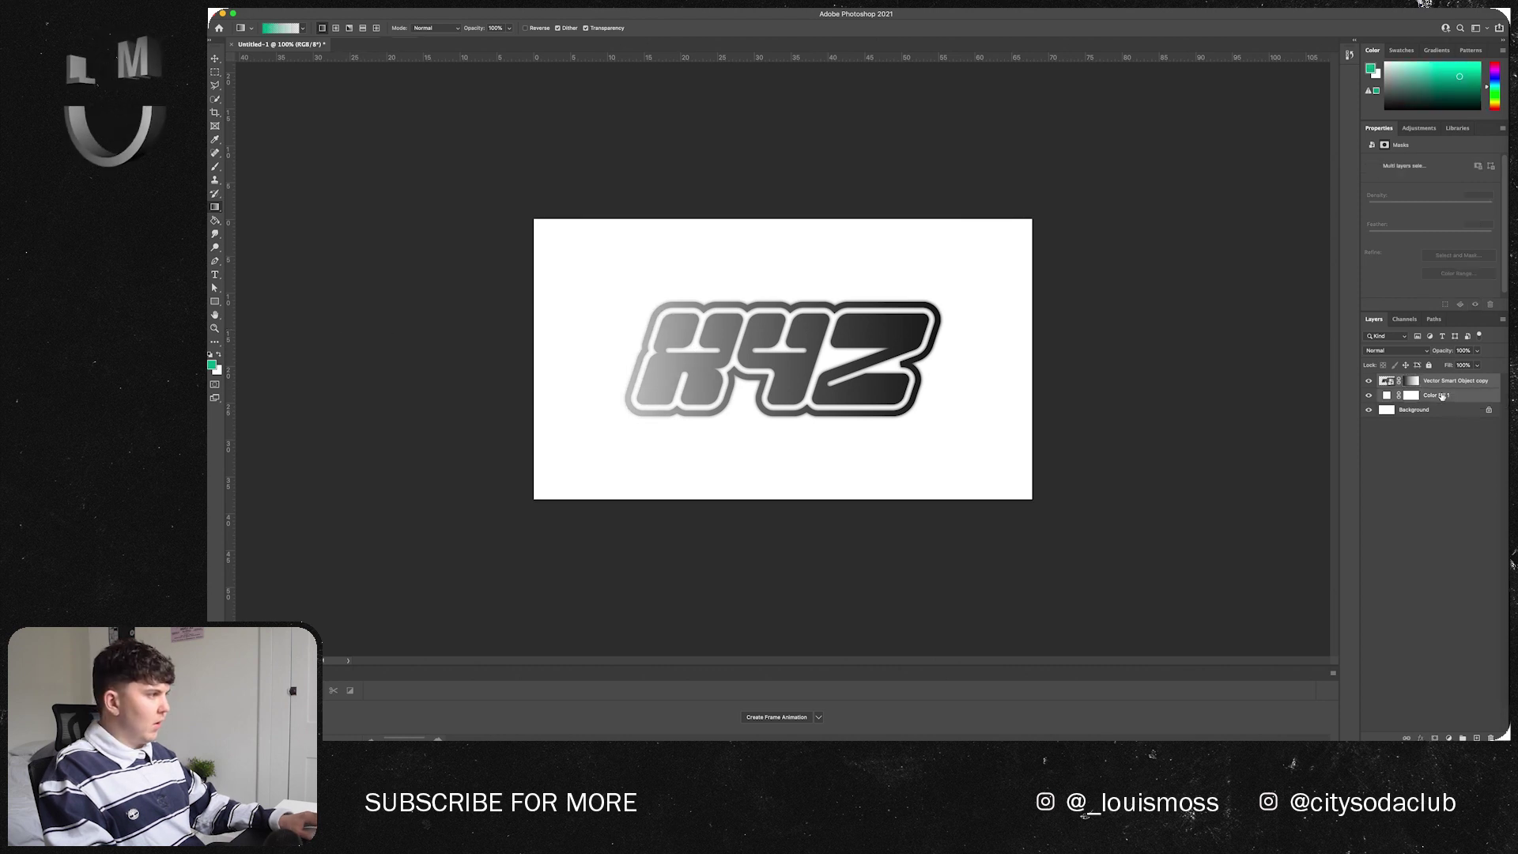
{"action": "right_click", "coordinate": [1441, 396]}
{"action": "left_click", "coordinate": [1335, 431]}
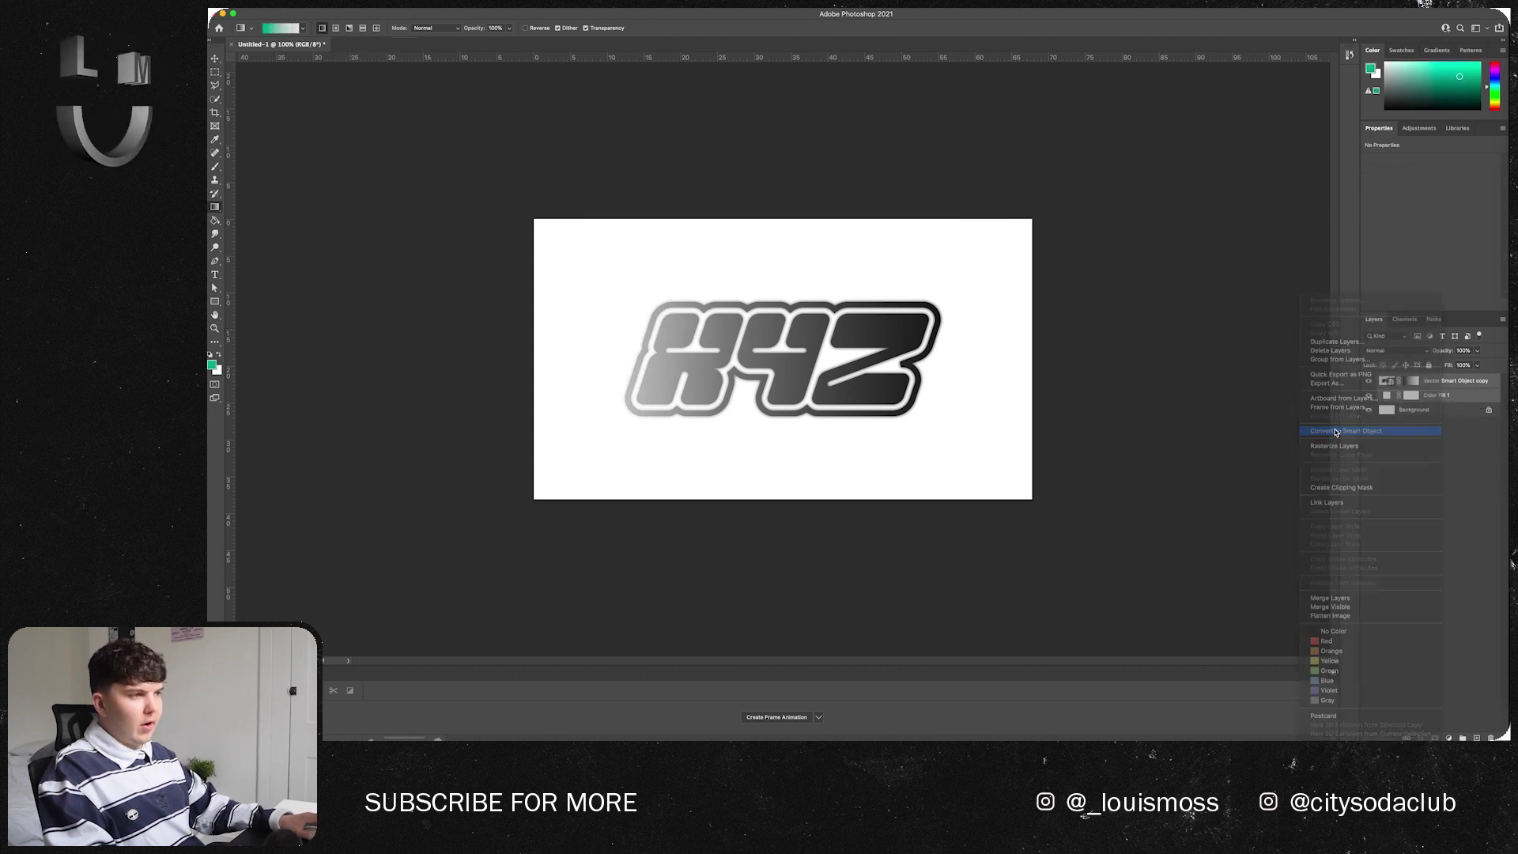
{"action": "left_click", "coordinate": [450, 3]}
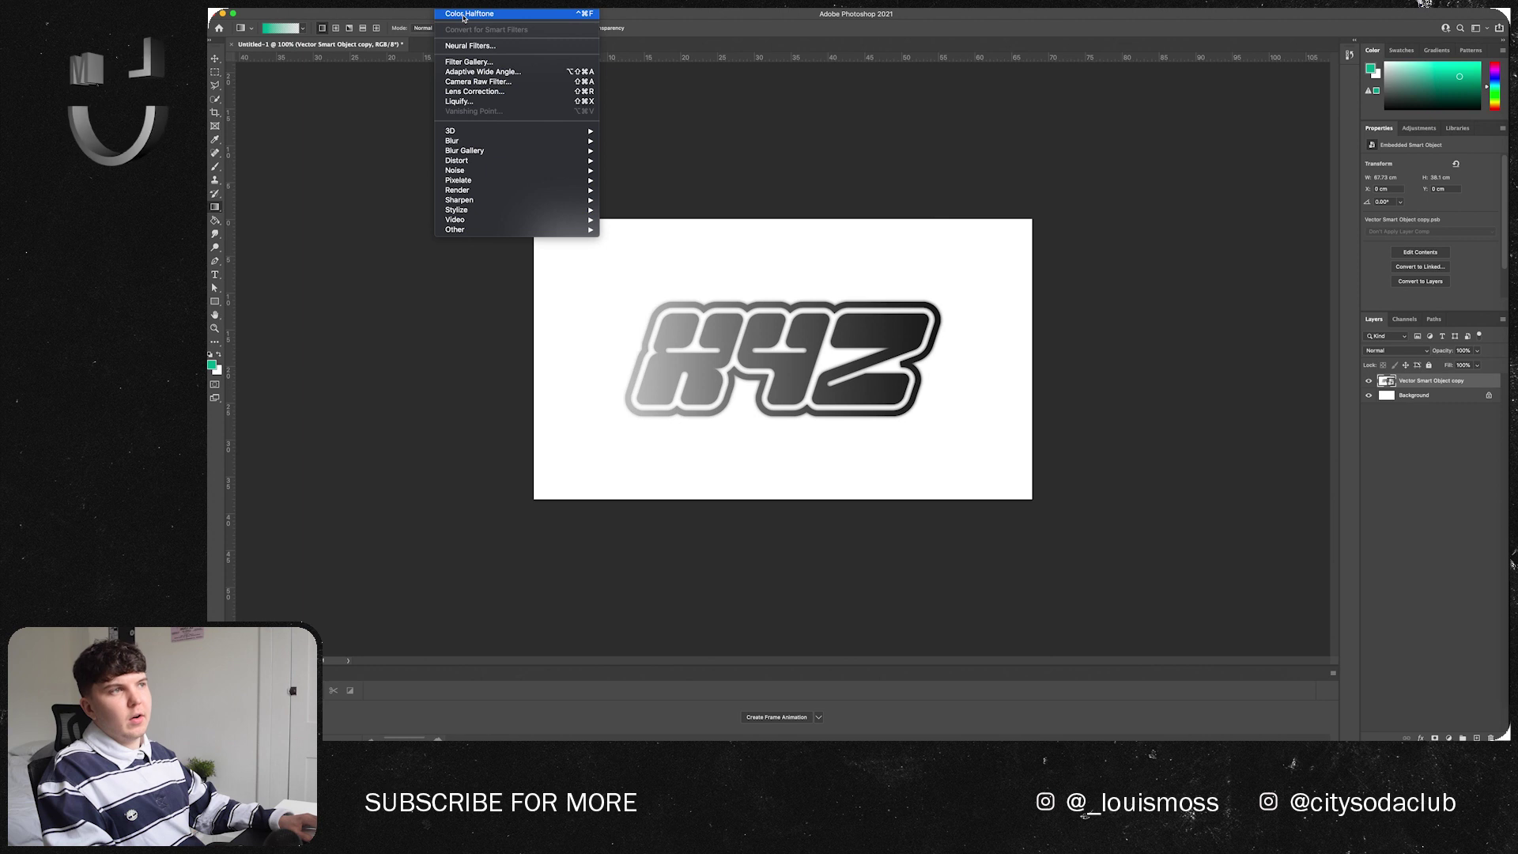
{"action": "left_click", "coordinate": [474, 20]}
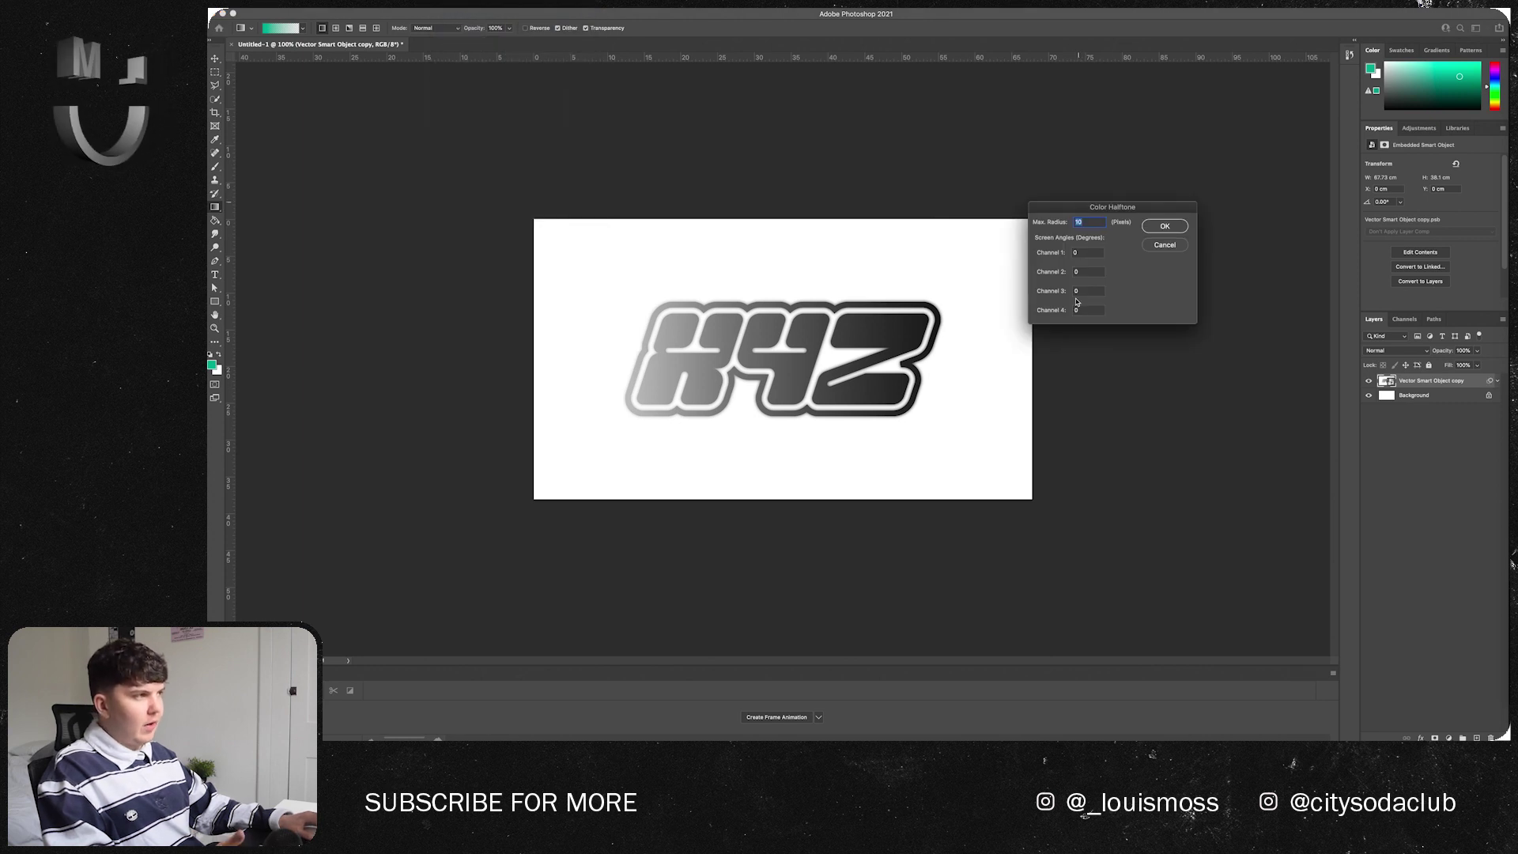
{"action": "left_click", "coordinate": [1165, 226]}
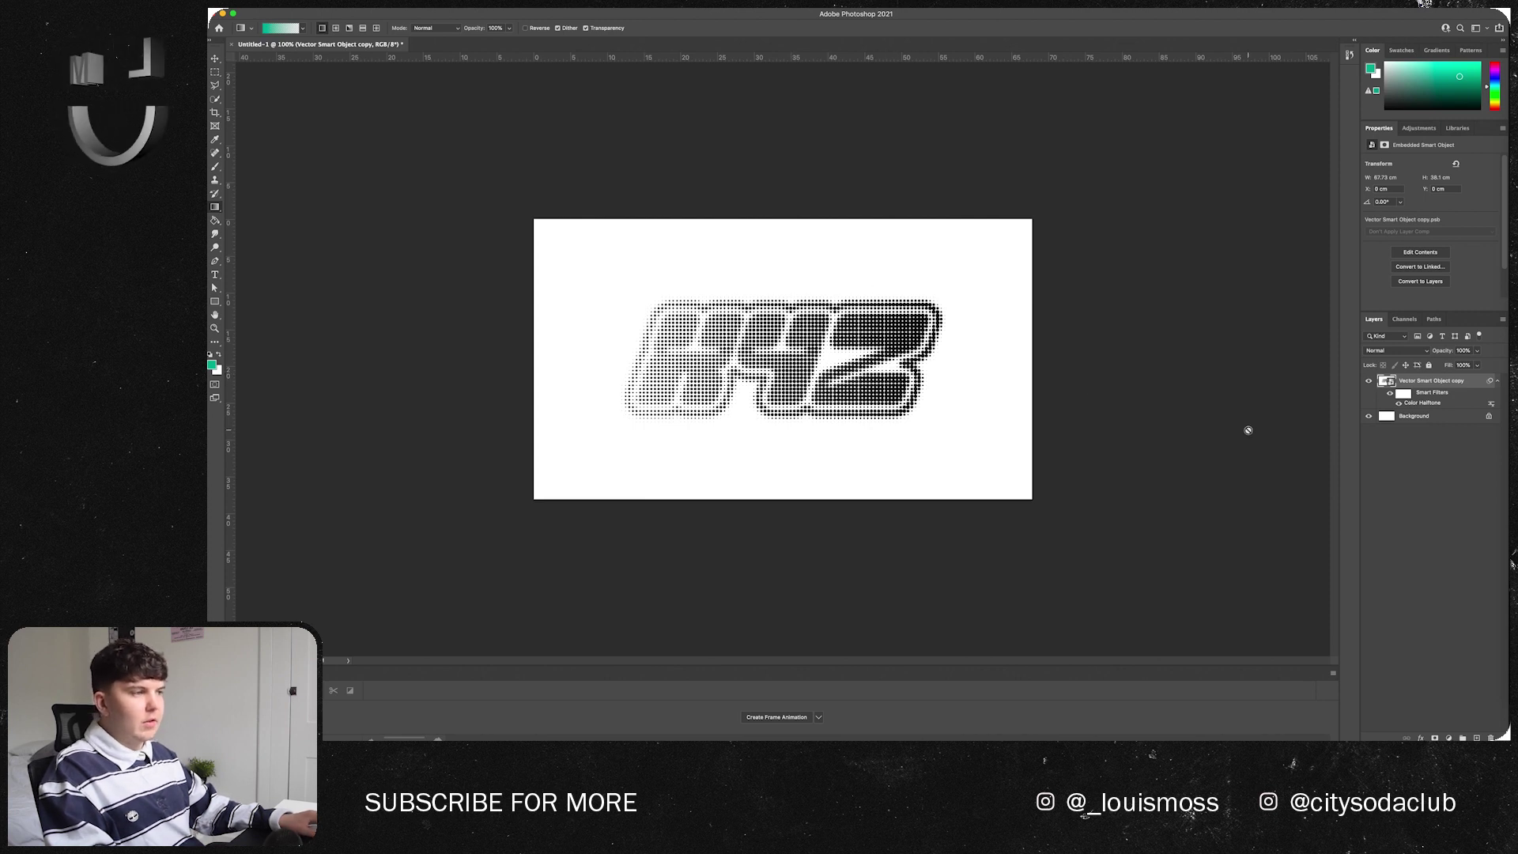
{"action": "key", "text": "ctrl+z"}
{"action": "key", "text": "ctrl+z"}
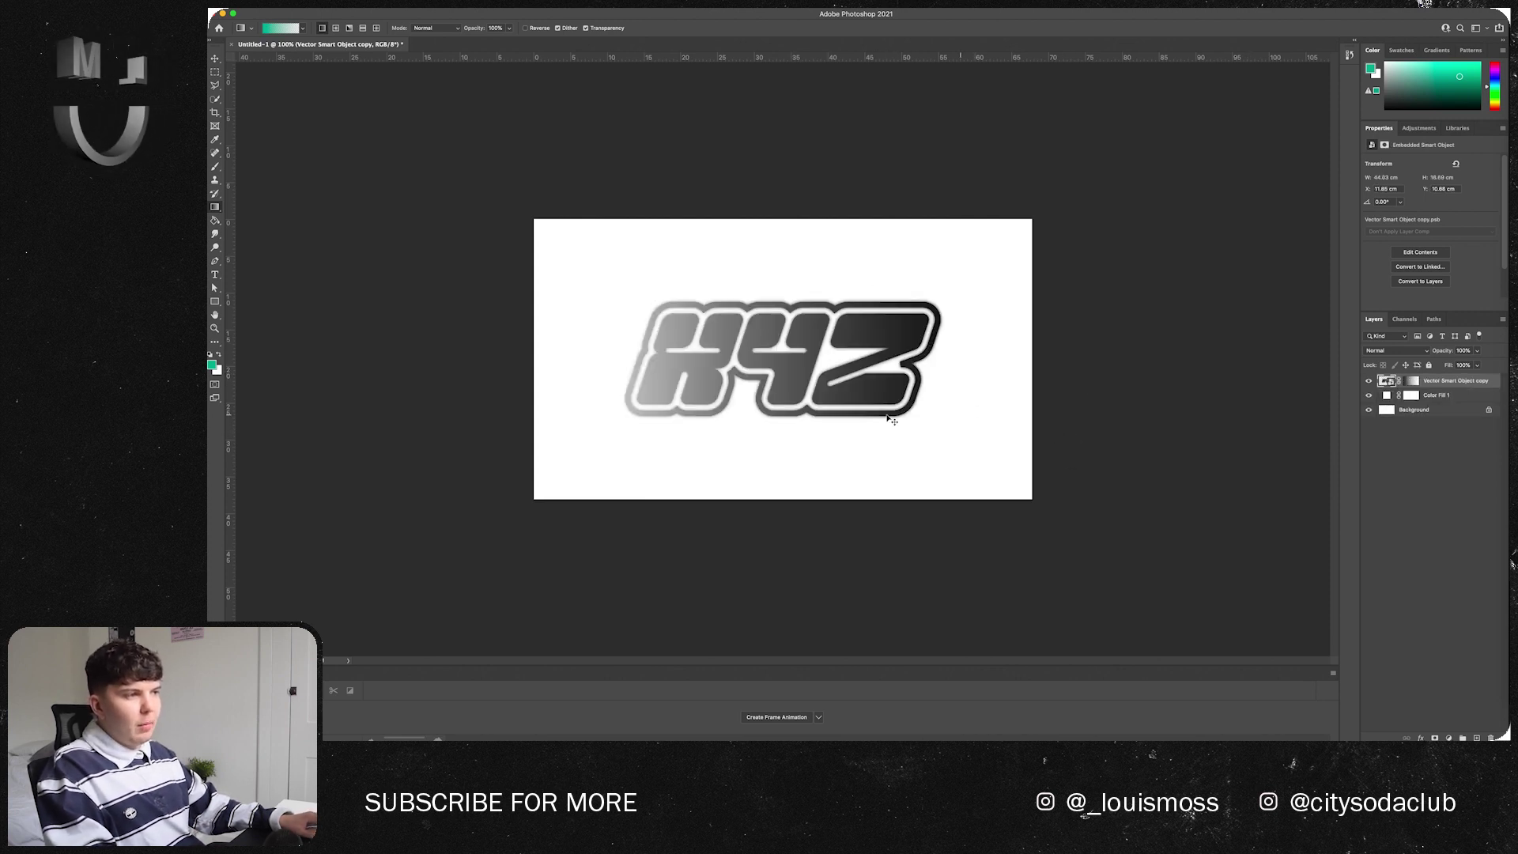
- Undo past the halftone and mask gradient to restore the solid black XYZ logo
{"action": "key", "text": "ctrl+z"}
{"action": "left_click", "coordinate": [1411, 381]}
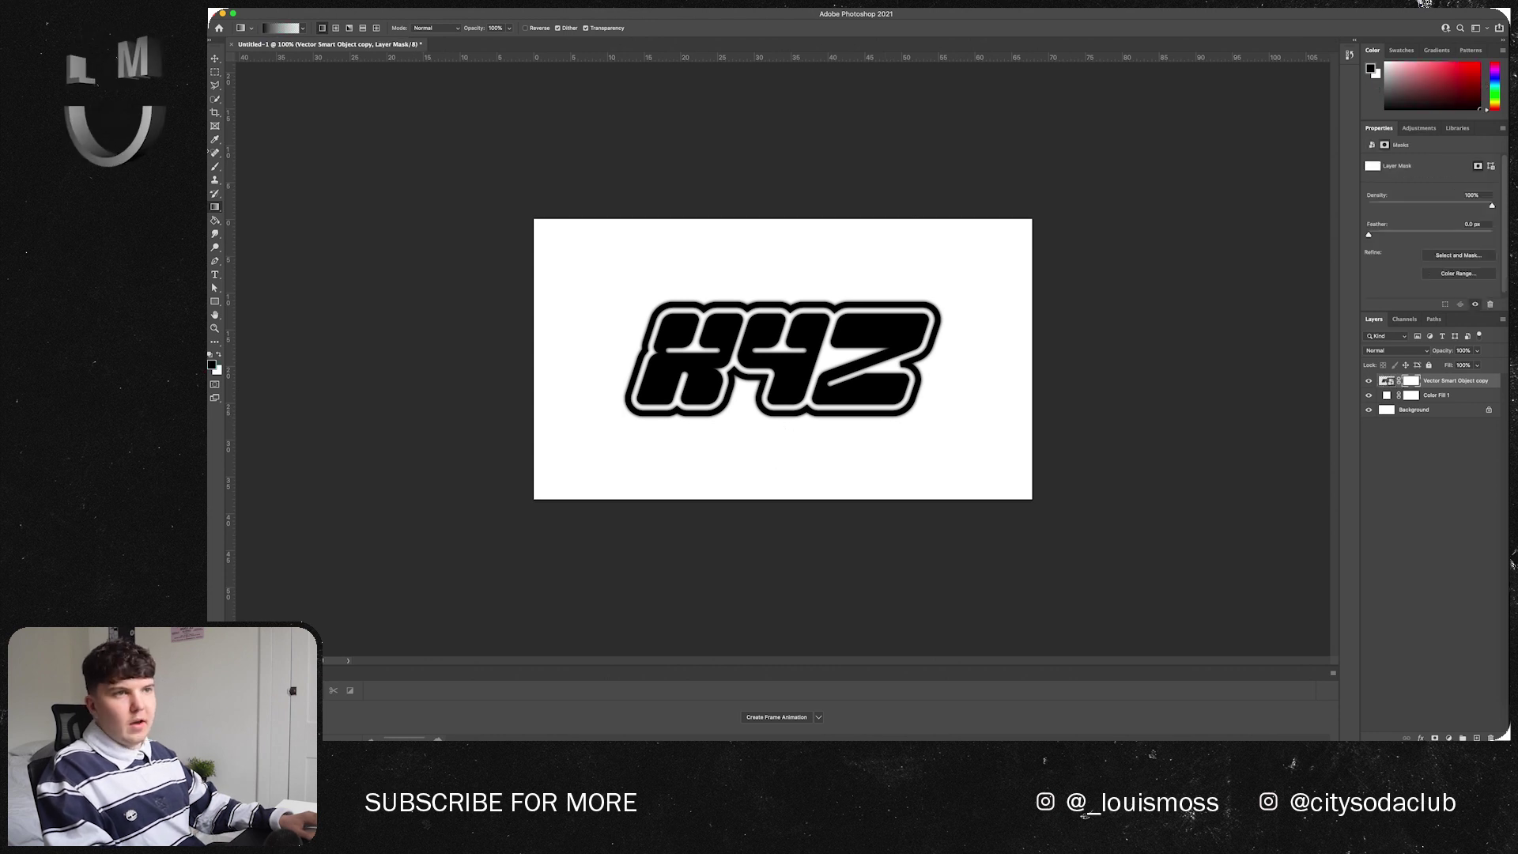
{"action": "key", "text": "ctrl+shift+z"}
{"action": "key", "text": "ctrl+shift+z"}
{"action": "key", "text": "ctrl+shift+z"}
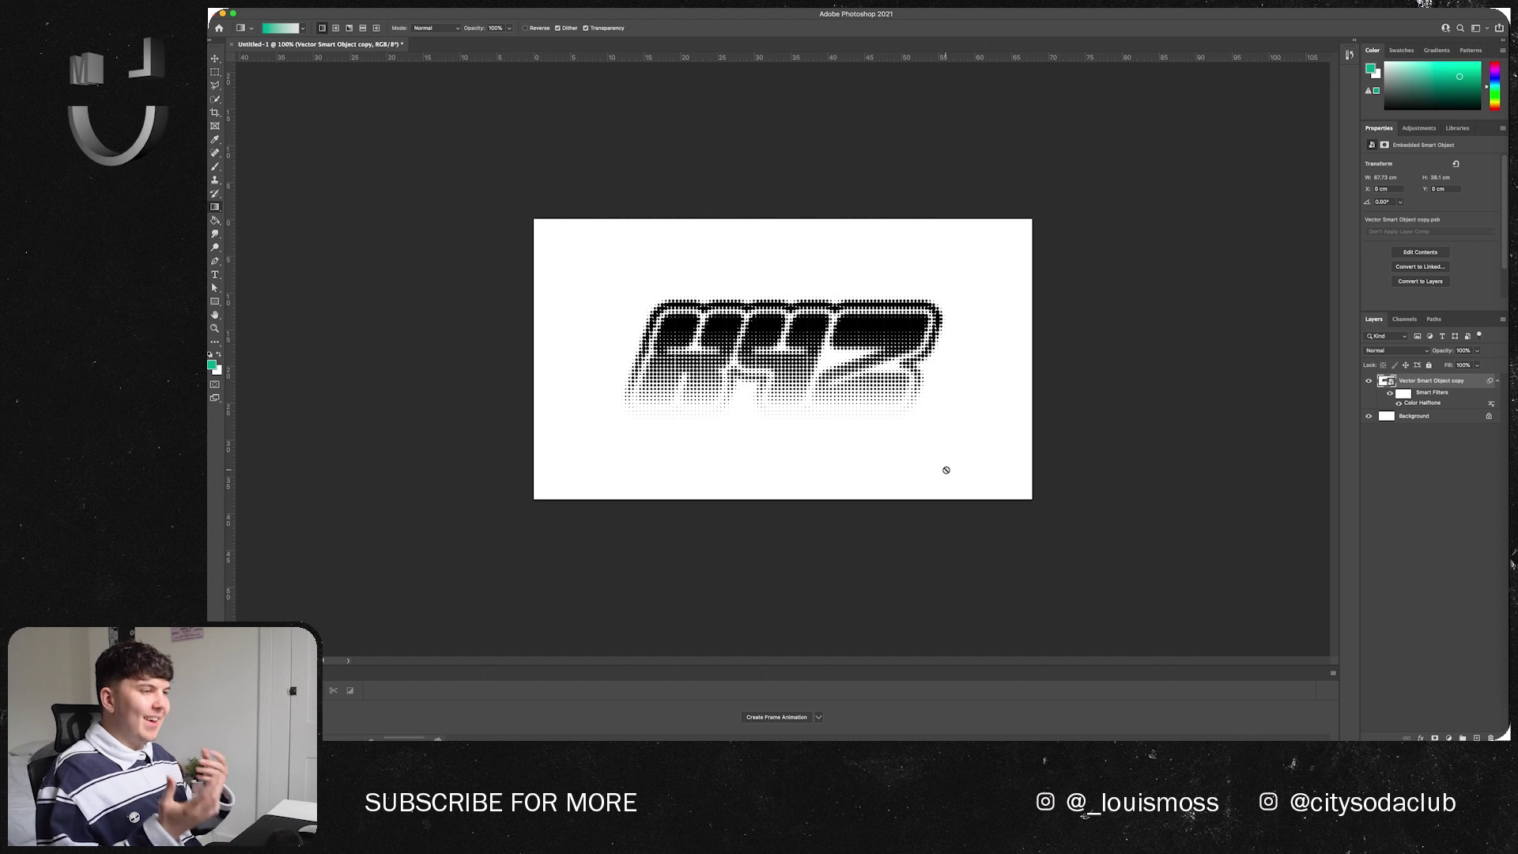
{"action": "key", "text": "ctrl+z"}
{"action": "key", "text": "ctrl+z"}
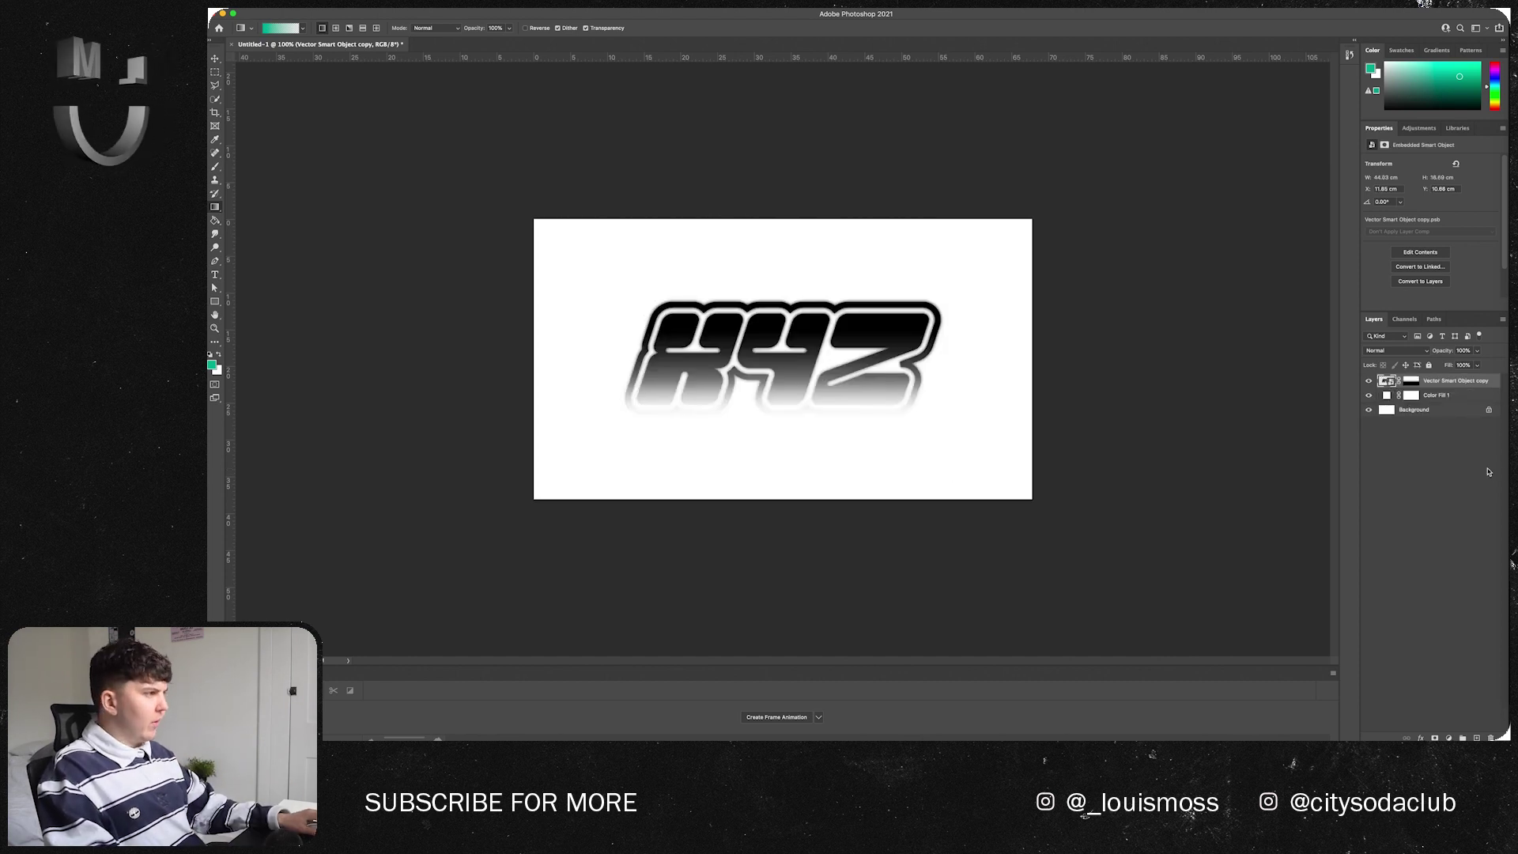
{"action": "key", "text": "ctrl+z"}
{"action": "key", "text": "ctrl+z"}
{"action": "key", "text": "ctrl+z"}
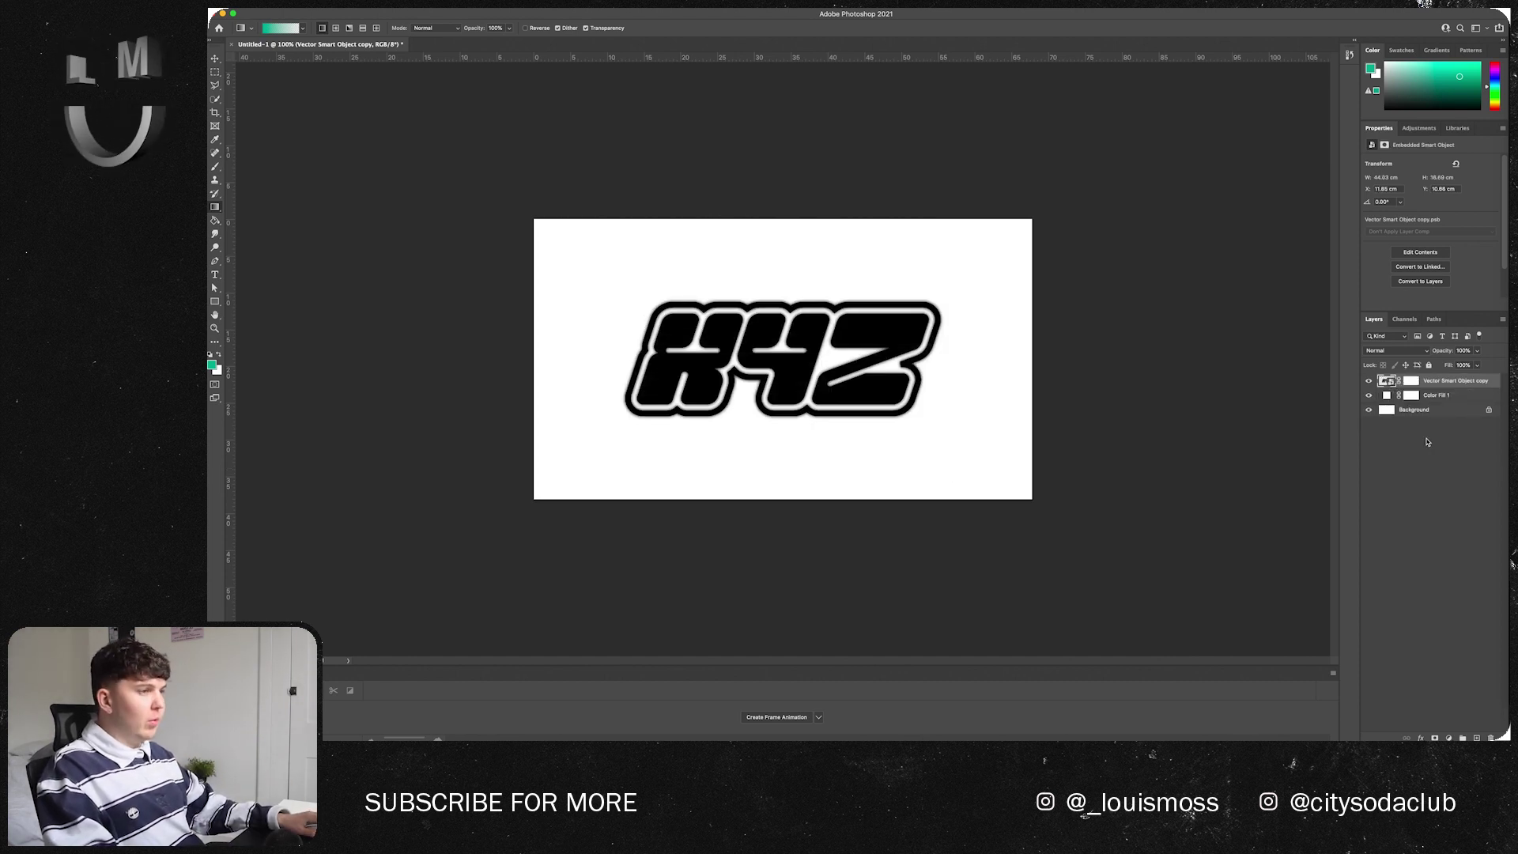
{"action": "left_click", "coordinate": [459, 1]}
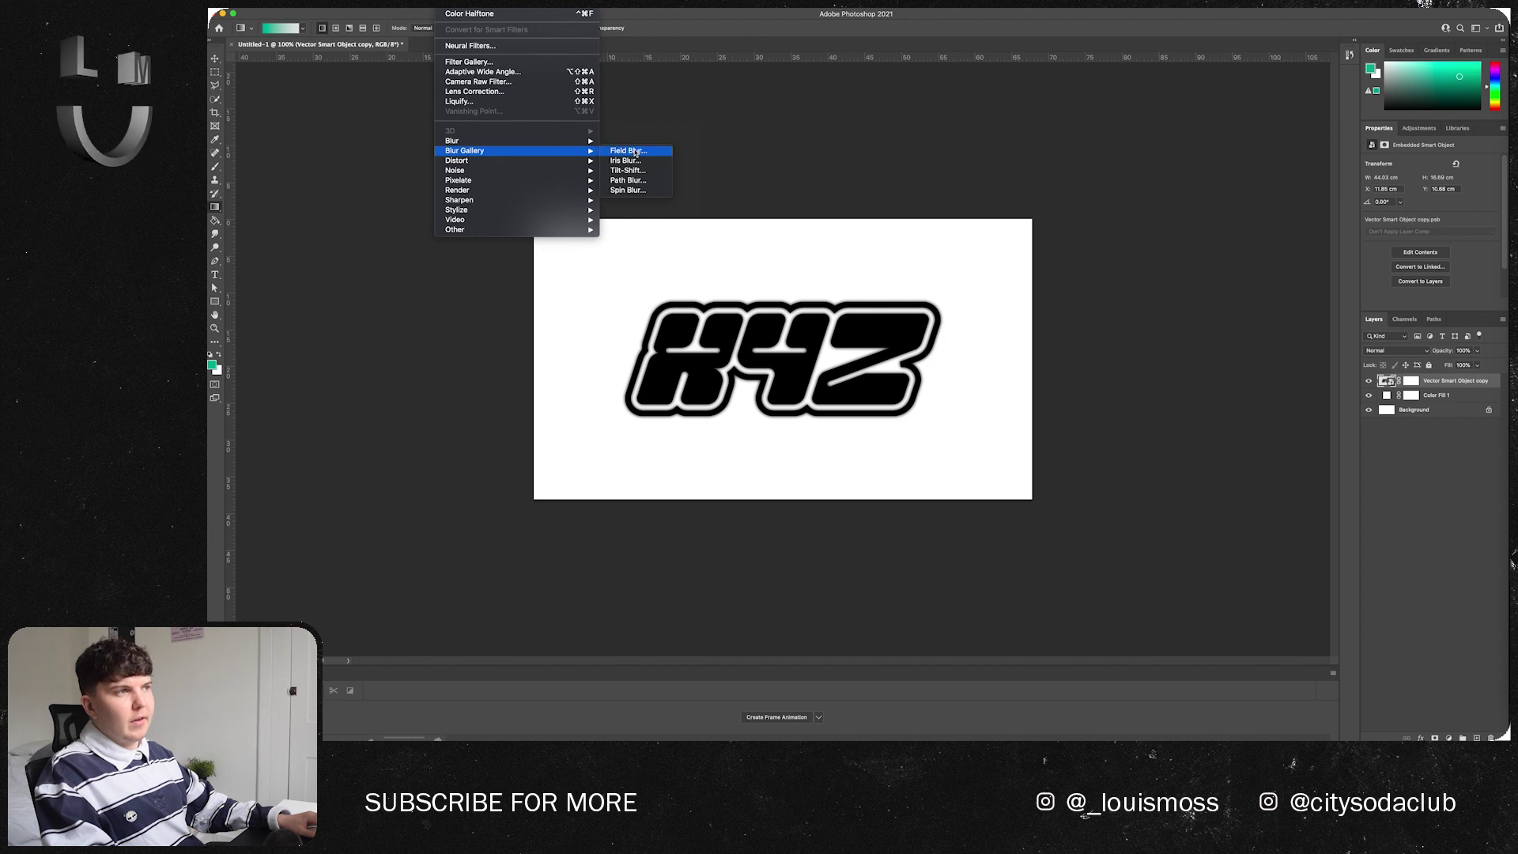
- Apply a Field Blur with a second pin, keeping the logo's left part sharp
{"action": "left_click", "coordinate": [632, 150]}
{"action": "left_click", "coordinate": [902, 354]}
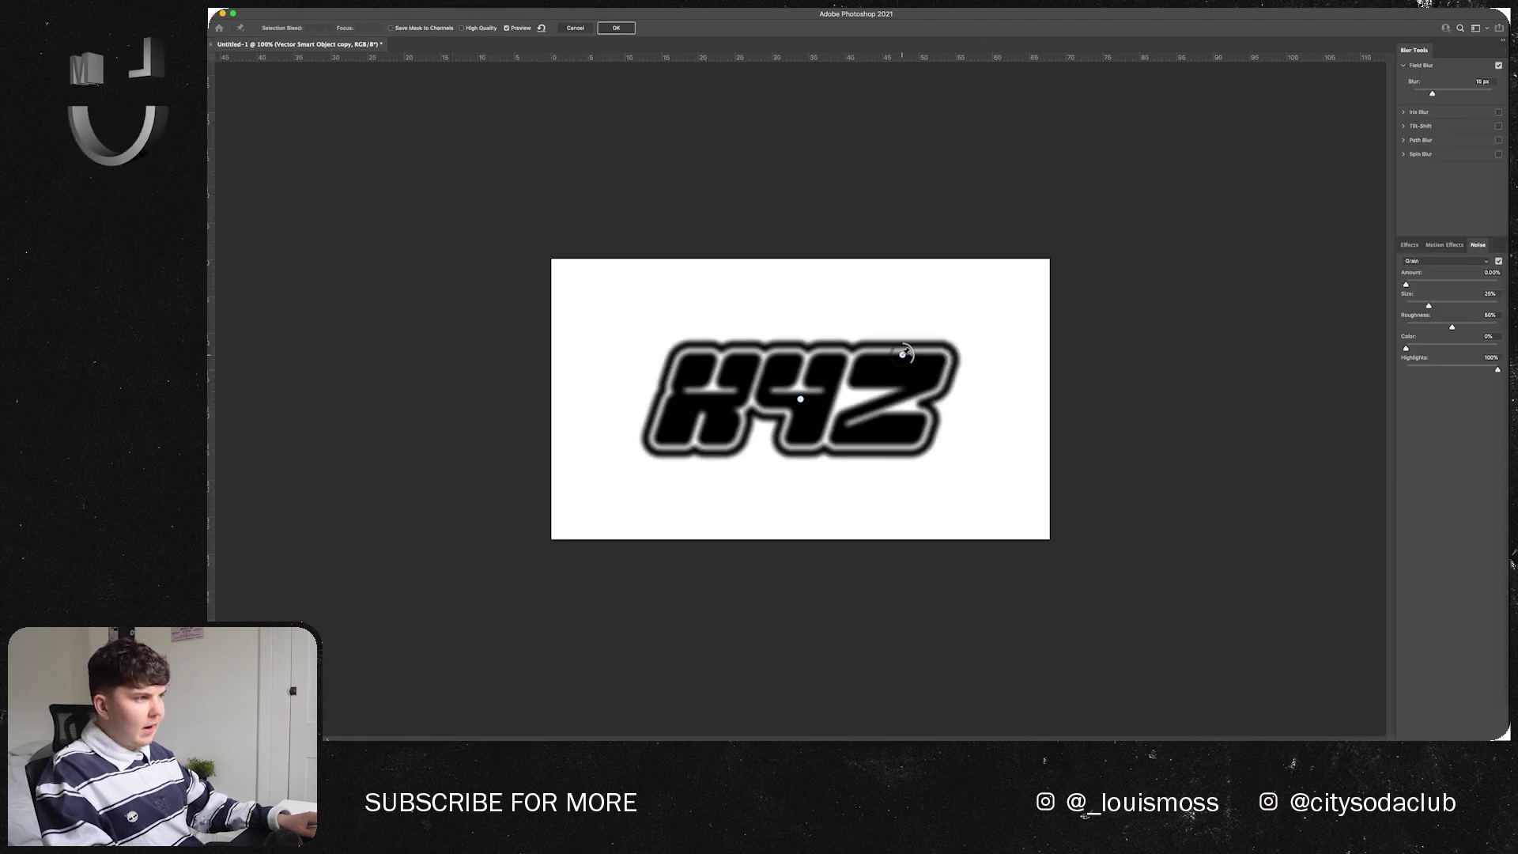
{"action": "left_click_drag", "start_coordinate": [800, 397], "coordinate": [799, 392]}
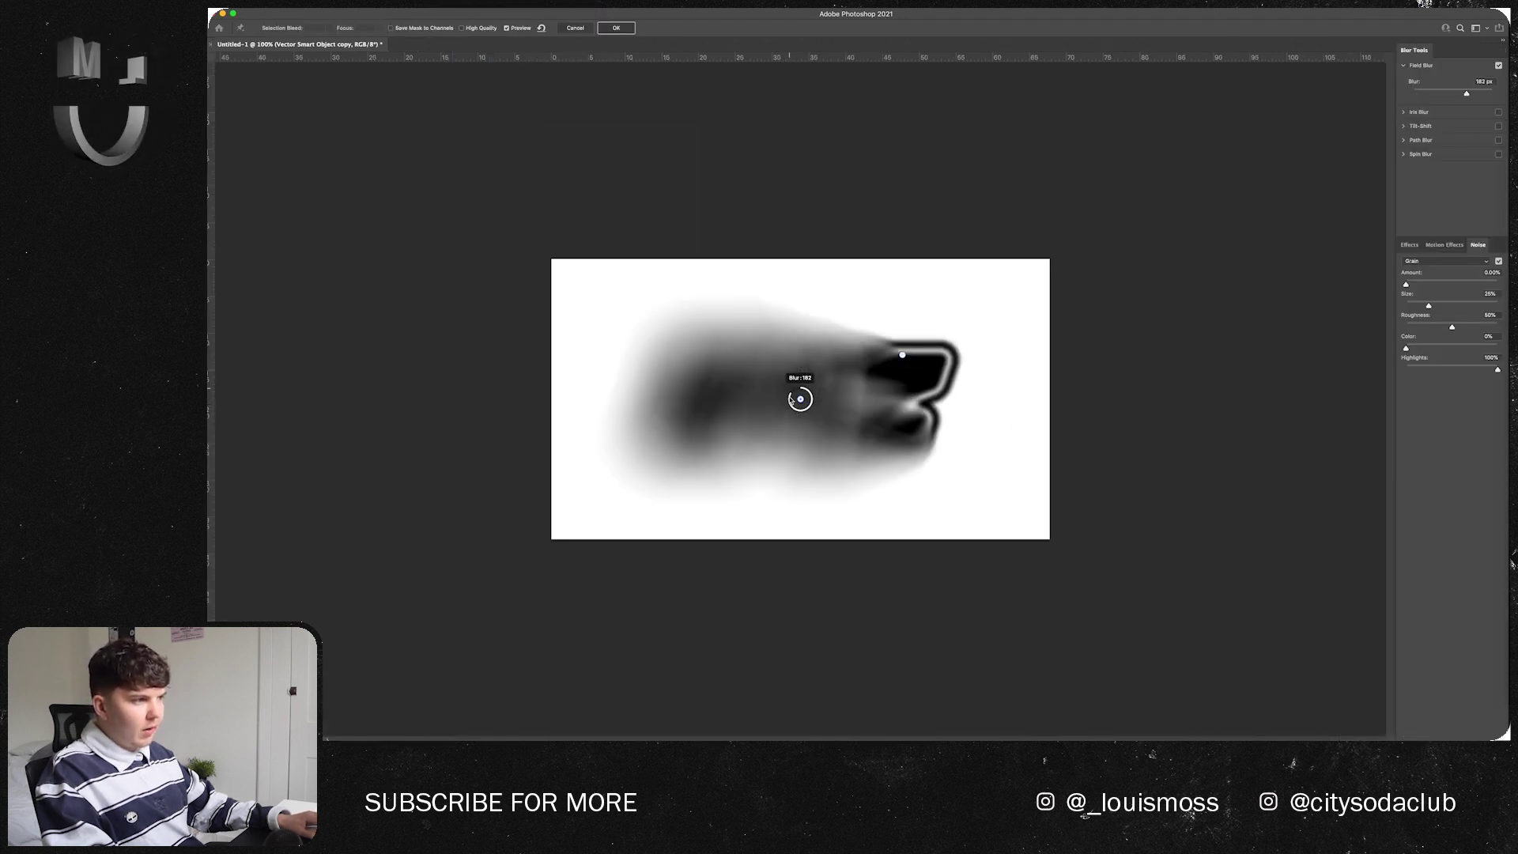
{"action": "left_click_drag", "start_coordinate": [902, 354], "coordinate": [956, 348]}
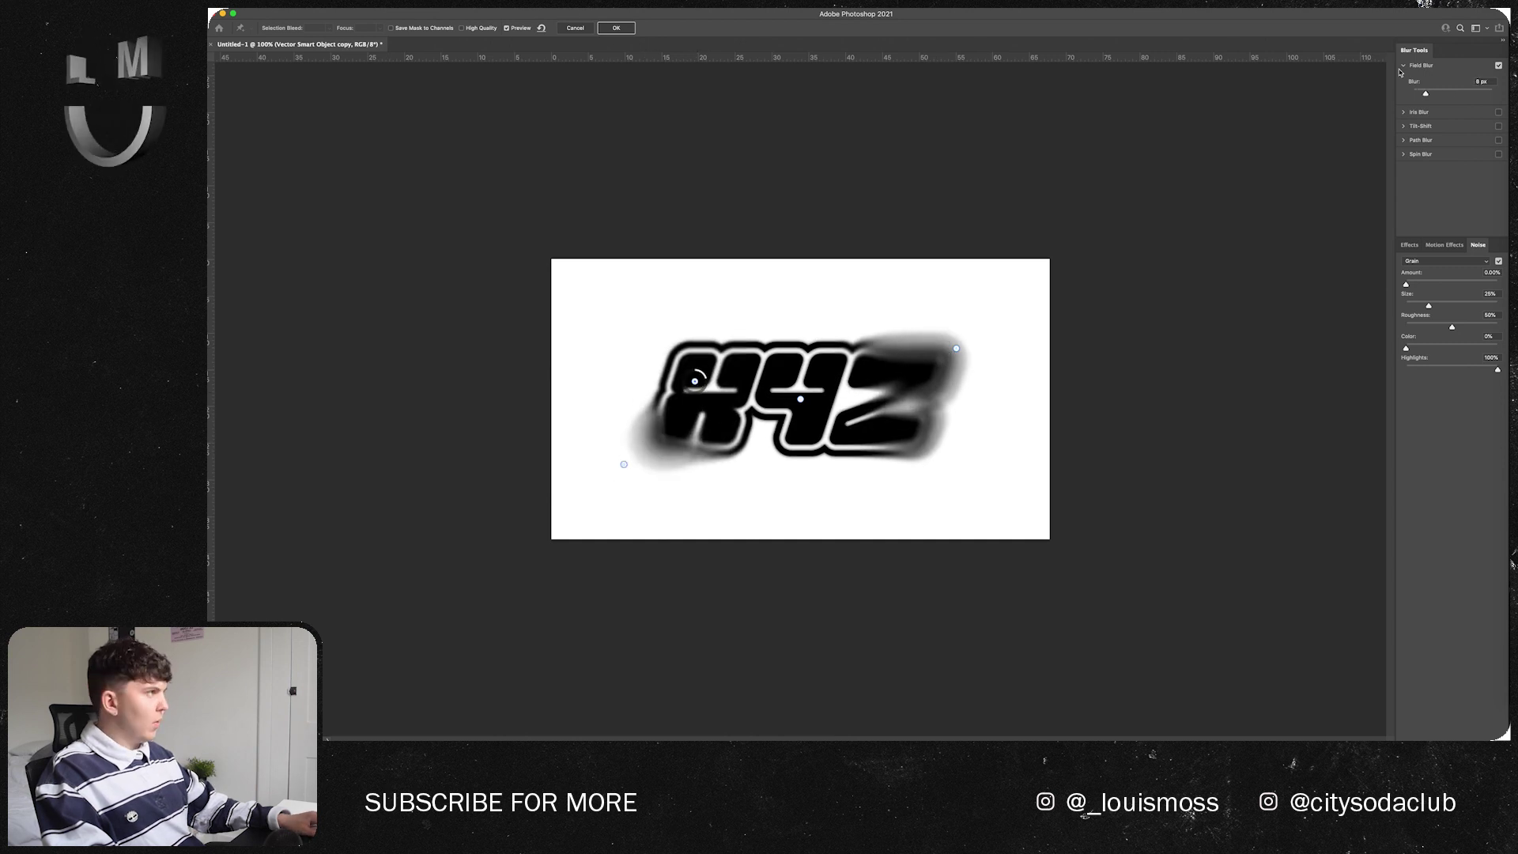
- Convert the blurred logo to a smart object and apply a Color Halftone filter
{"action": "right_click", "coordinate": [1372, 375]}
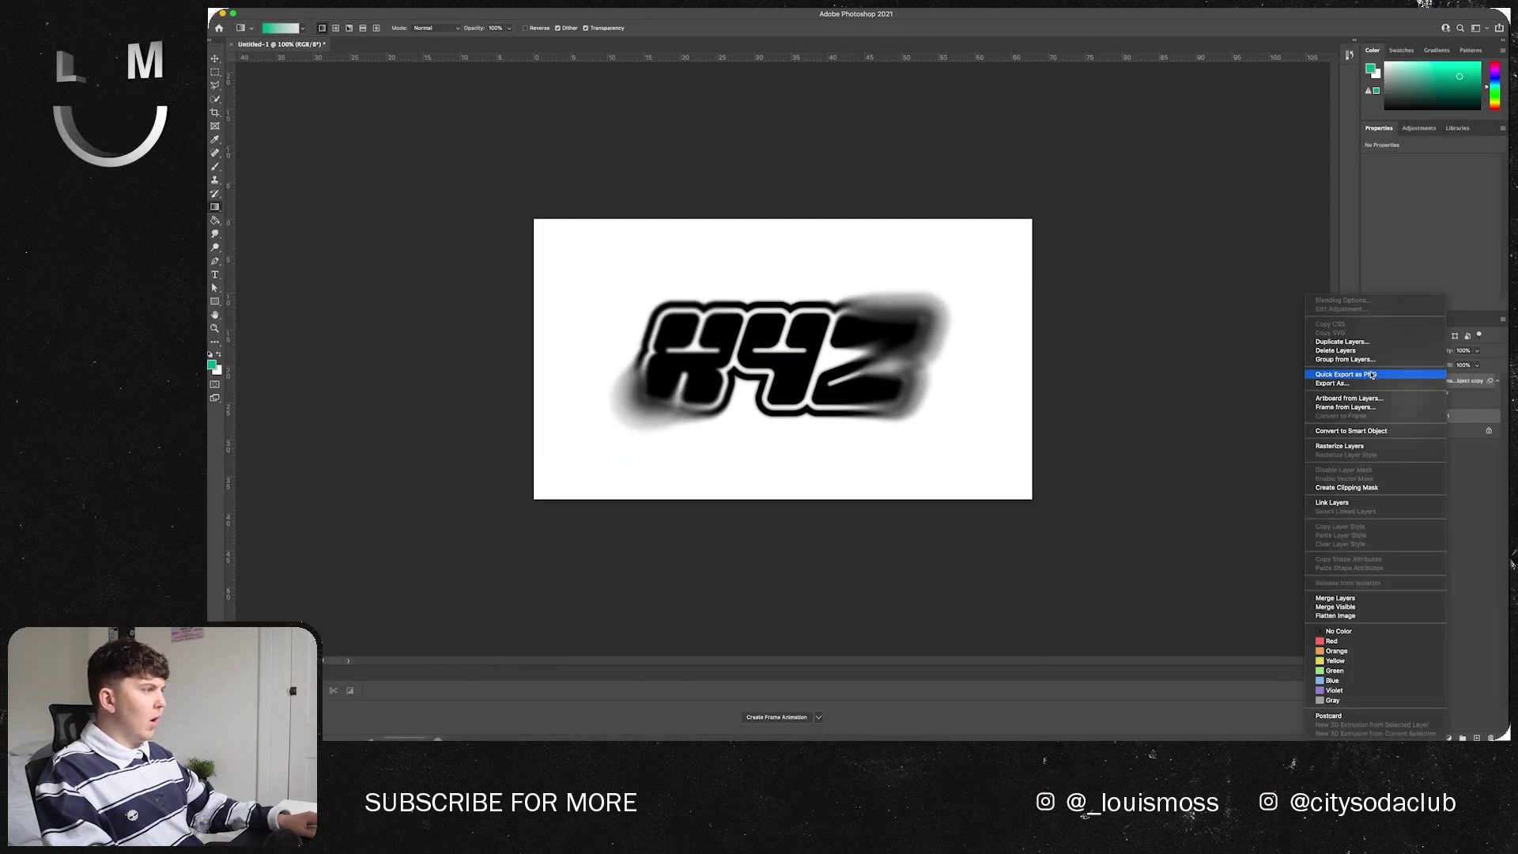
{"action": "left_click", "coordinate": [1351, 431]}
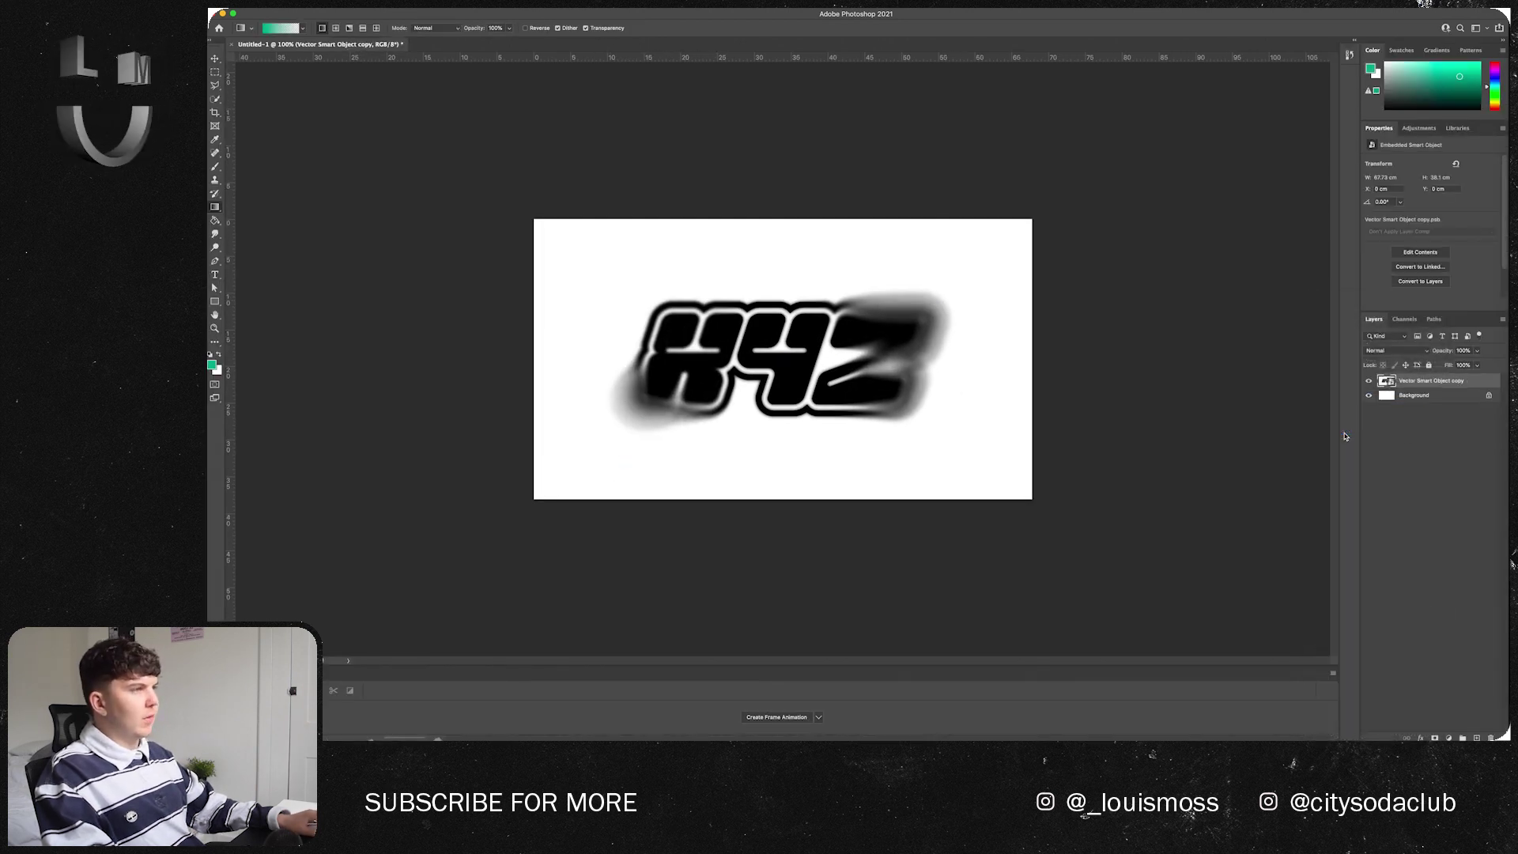
{"action": "left_click", "coordinate": [452, 3]}
{"action": "mouse_move", "coordinate": [553, 180]}
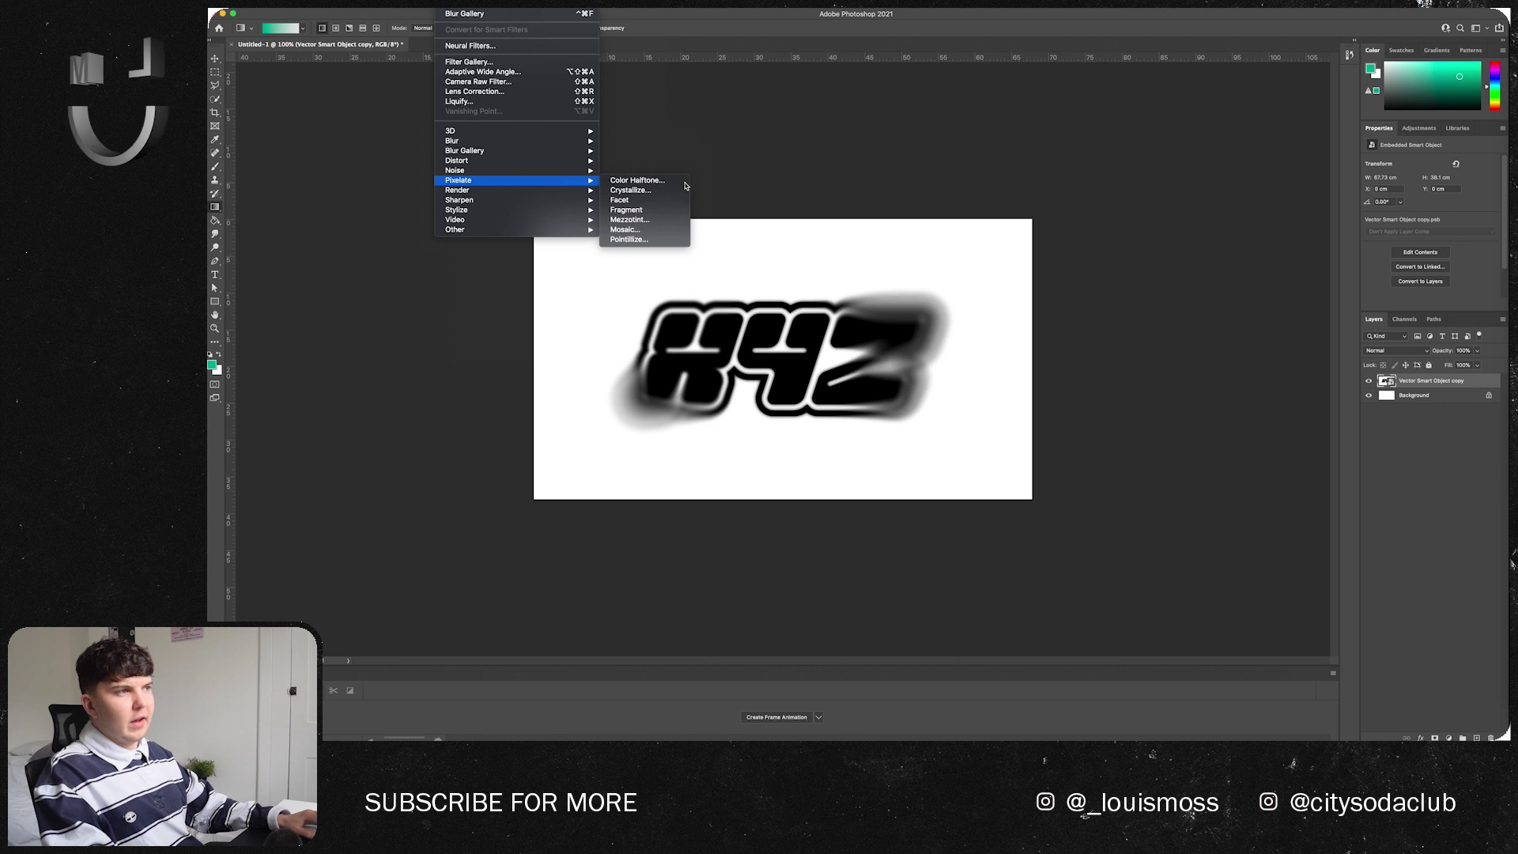
{"action": "left_click", "coordinate": [634, 180]}
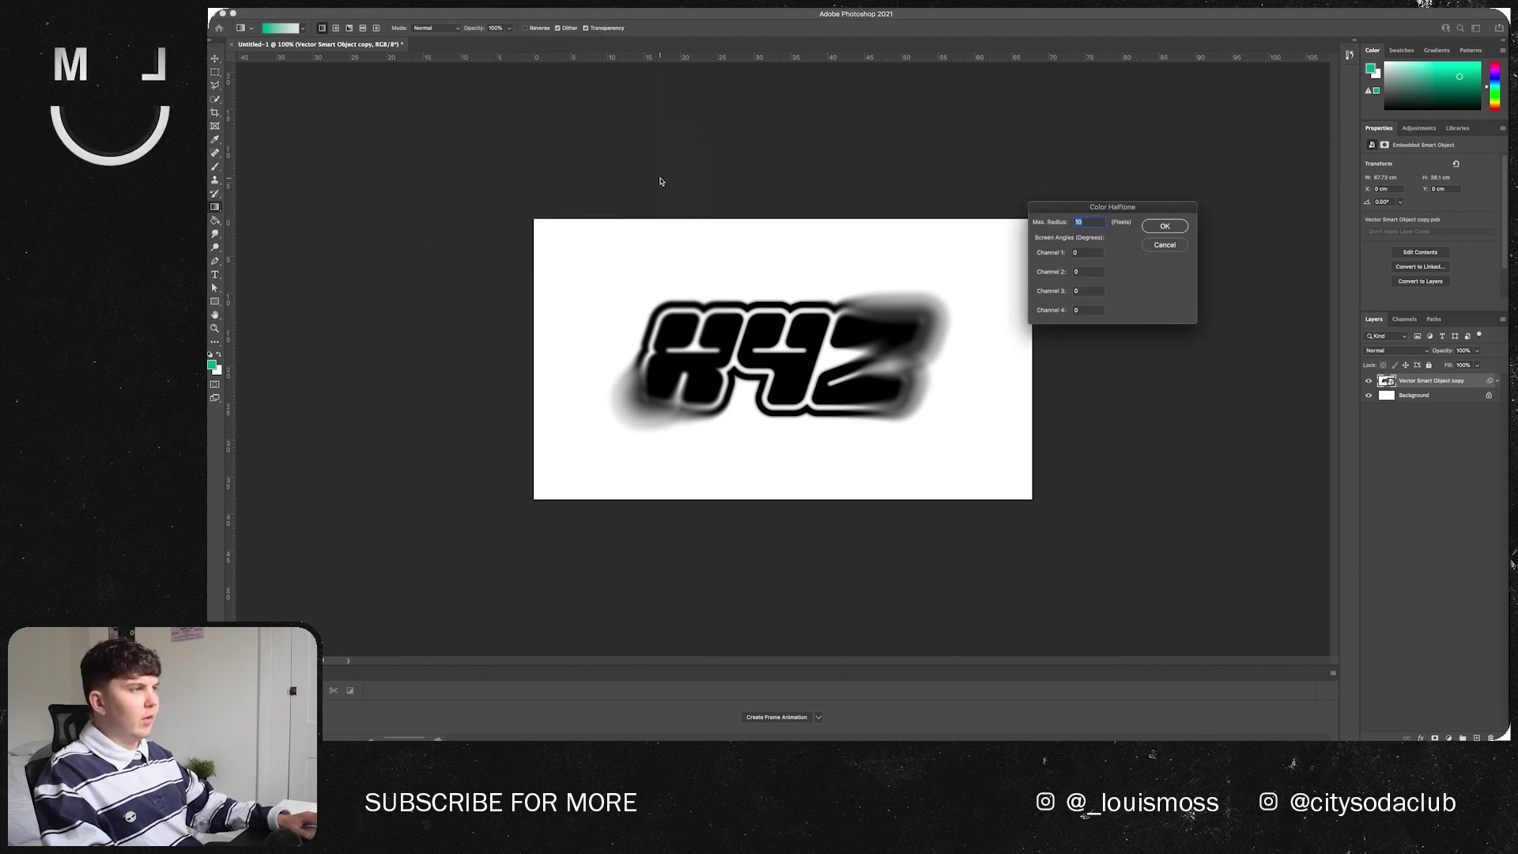
{"action": "left_click", "coordinate": [1165, 227]}
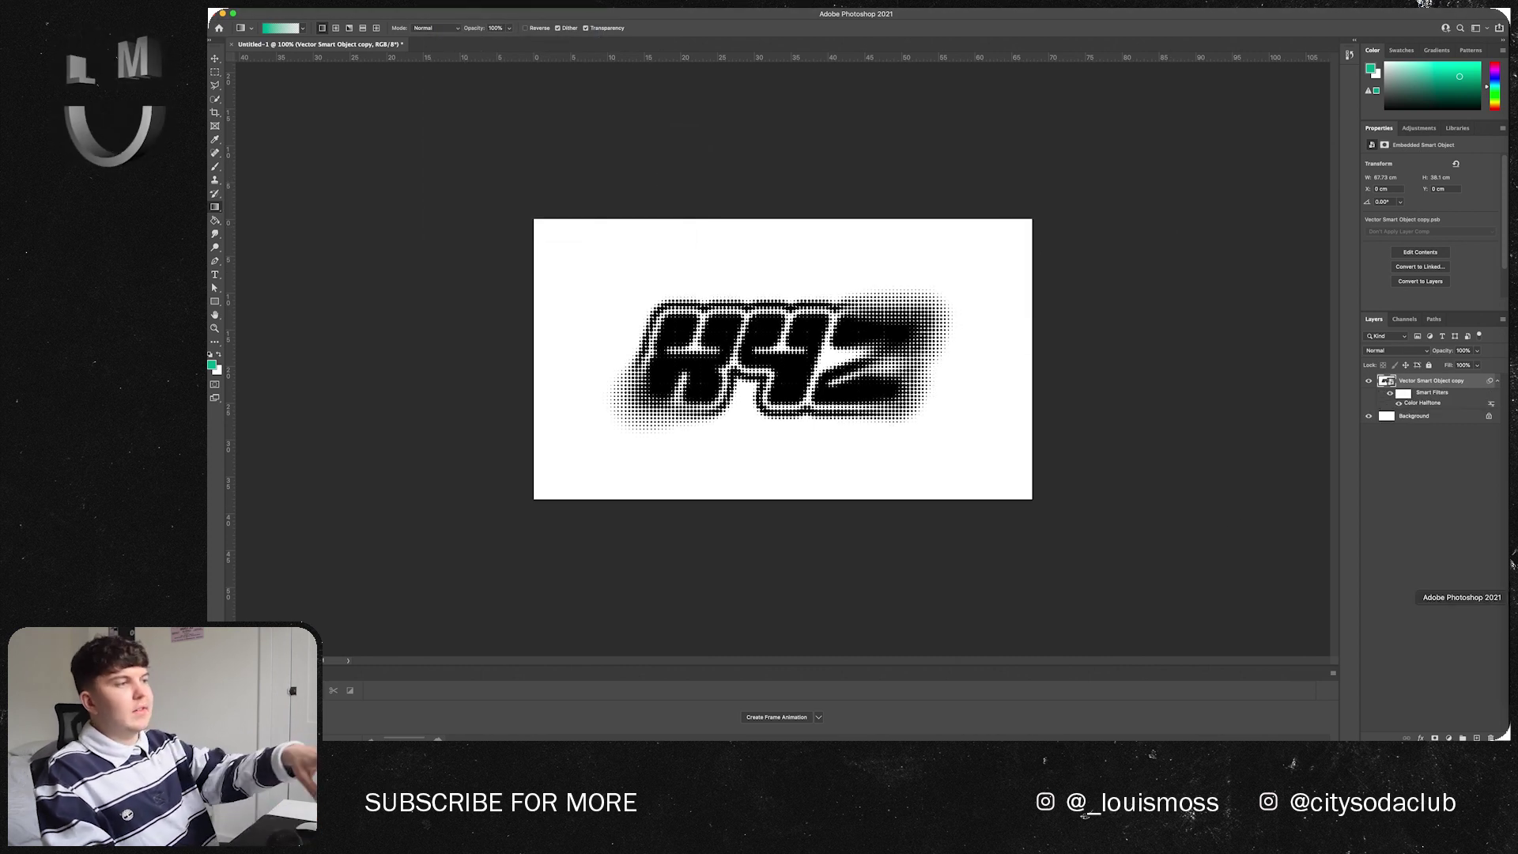